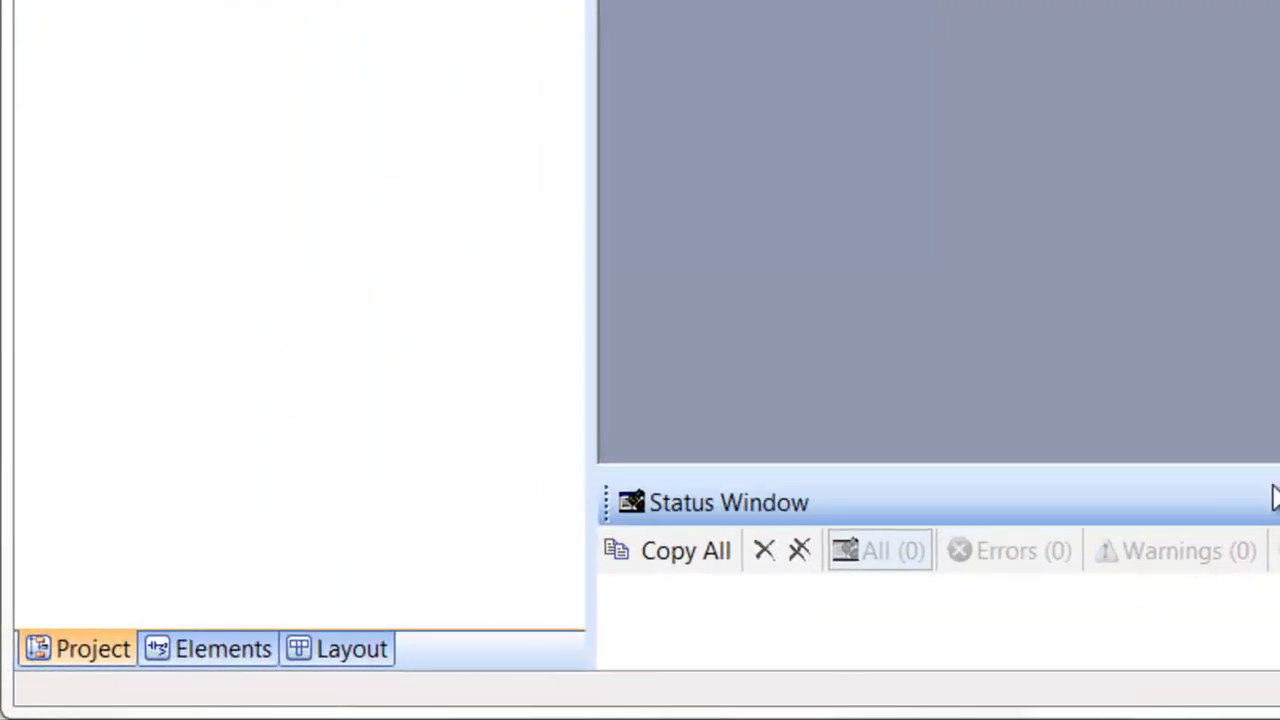
Start a new circuit schematic under Circuit Schematics and name it 'DC Power transfer'
{"action": "left_click", "coordinate": [80, 652]}
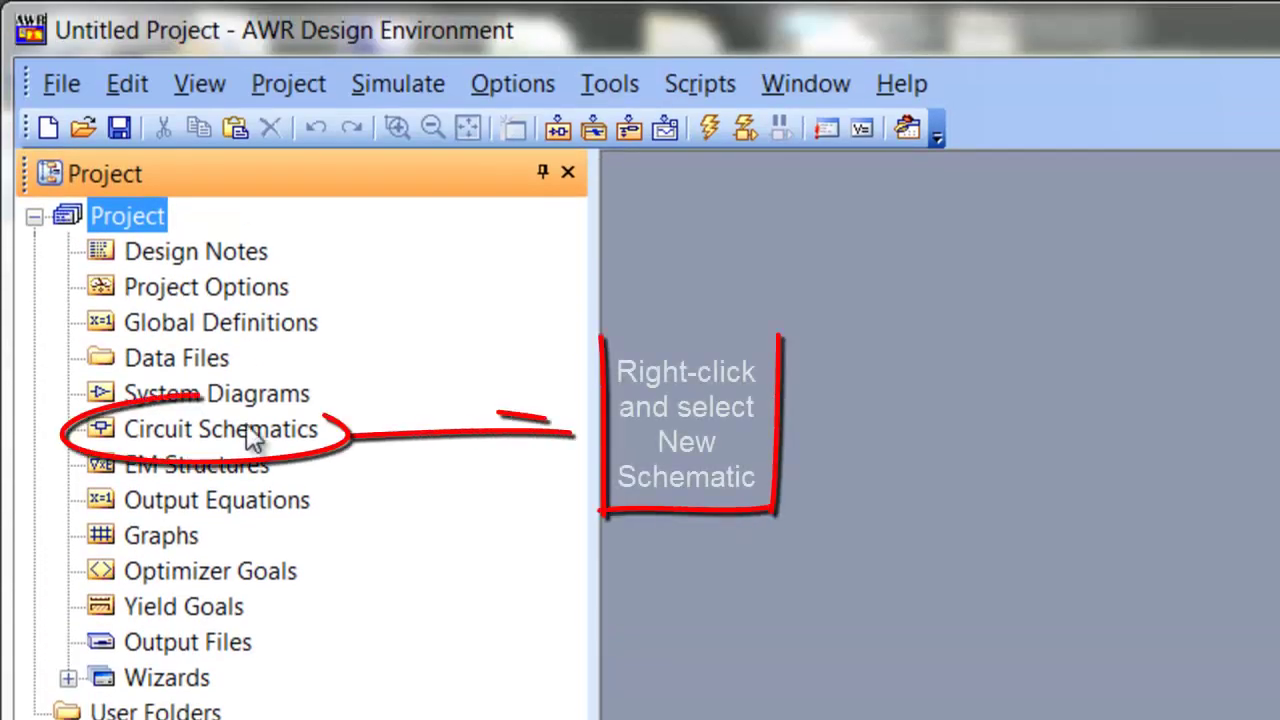
{"action": "right_click", "coordinate": [252, 438]}
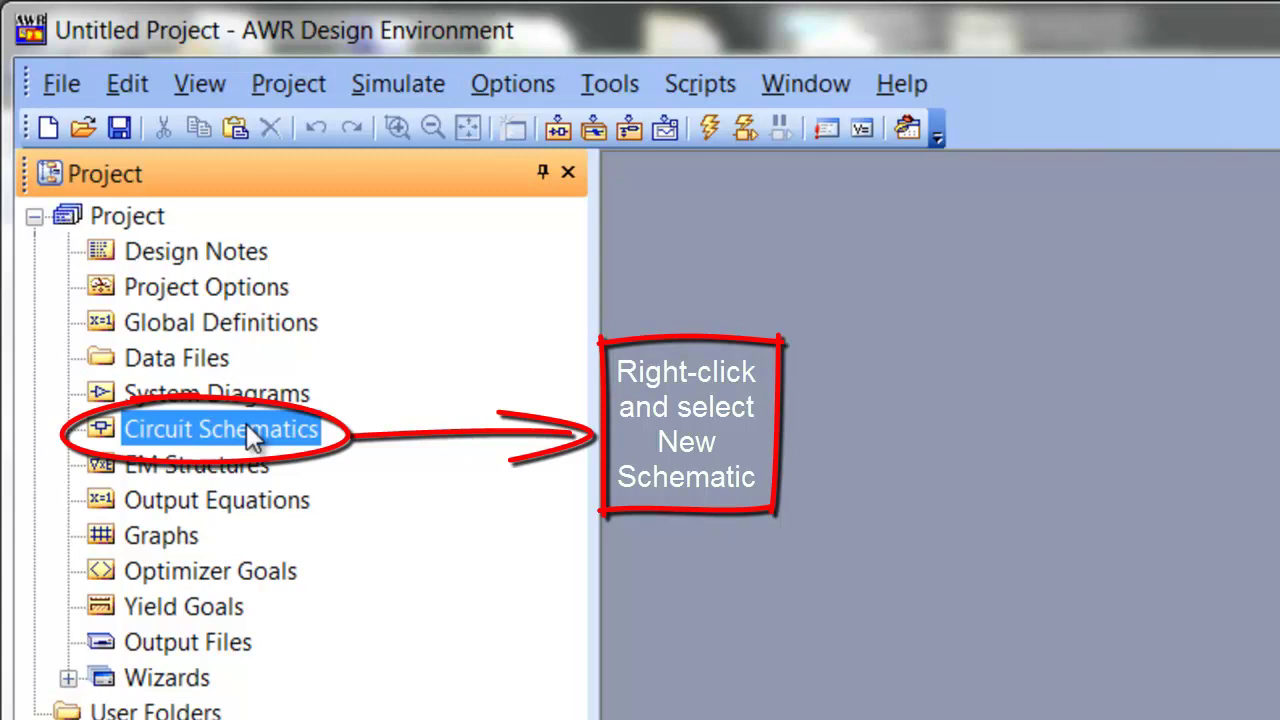
{"action": "right_click", "coordinate": [246, 425]}
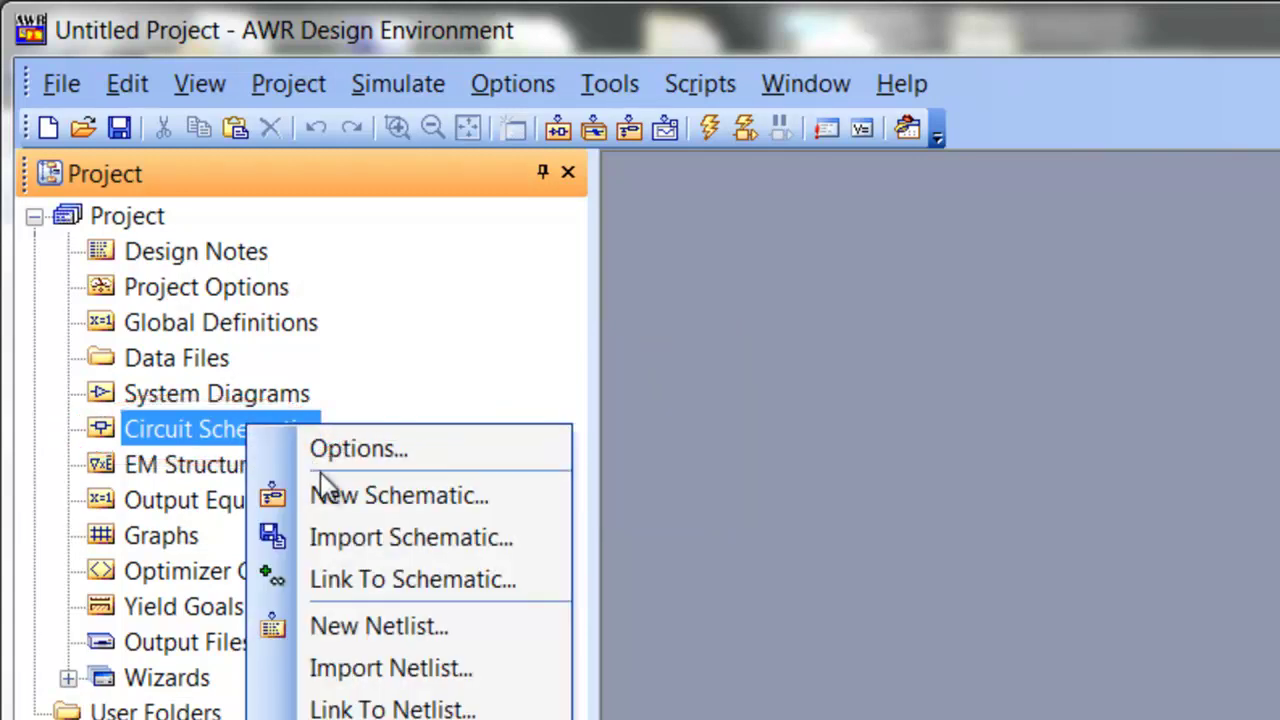
{"action": "left_click", "coordinate": [336, 505]}
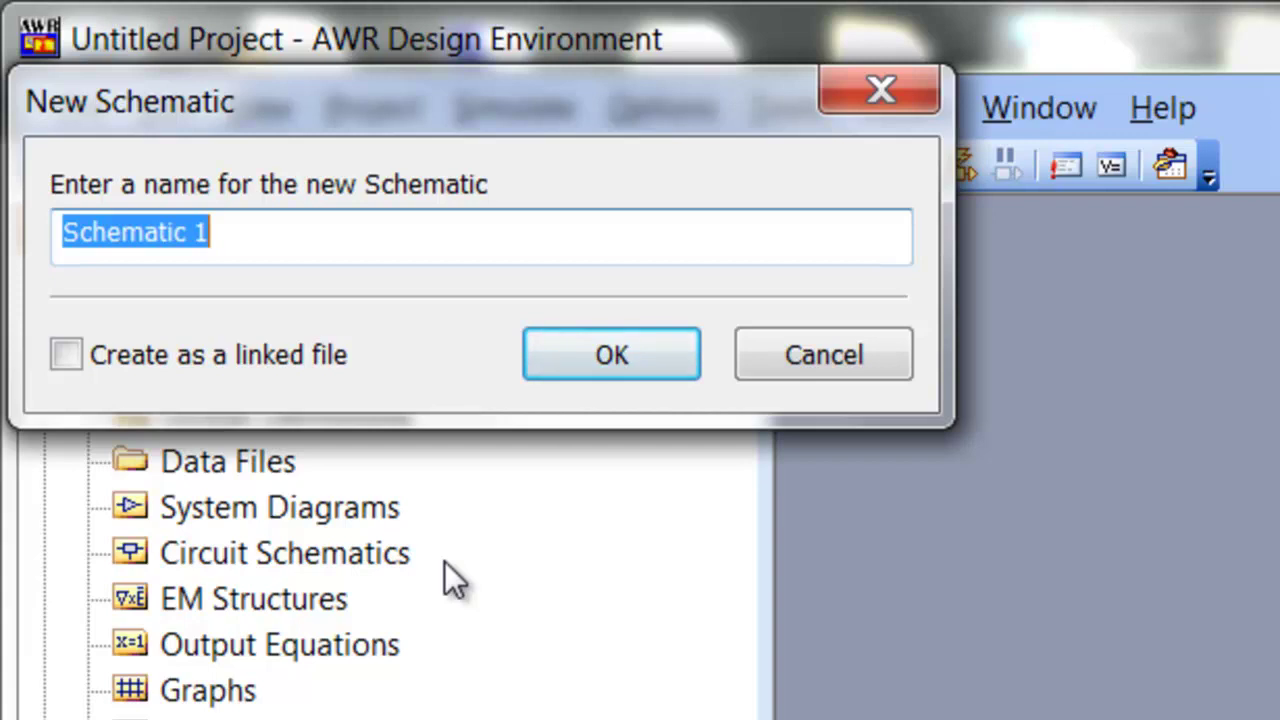
{"action": "type", "text": "Dc"}
{"action": "key", "text": "BackSpace"}
{"action": "type", "text": "C Power tranfer"}
{"action": "key", "text": "BackSpace"}
{"action": "key", "text": "BackSpace"}
{"action": "key", "text": "BackSpace"}
{"action": "type", "text": "sfer"}
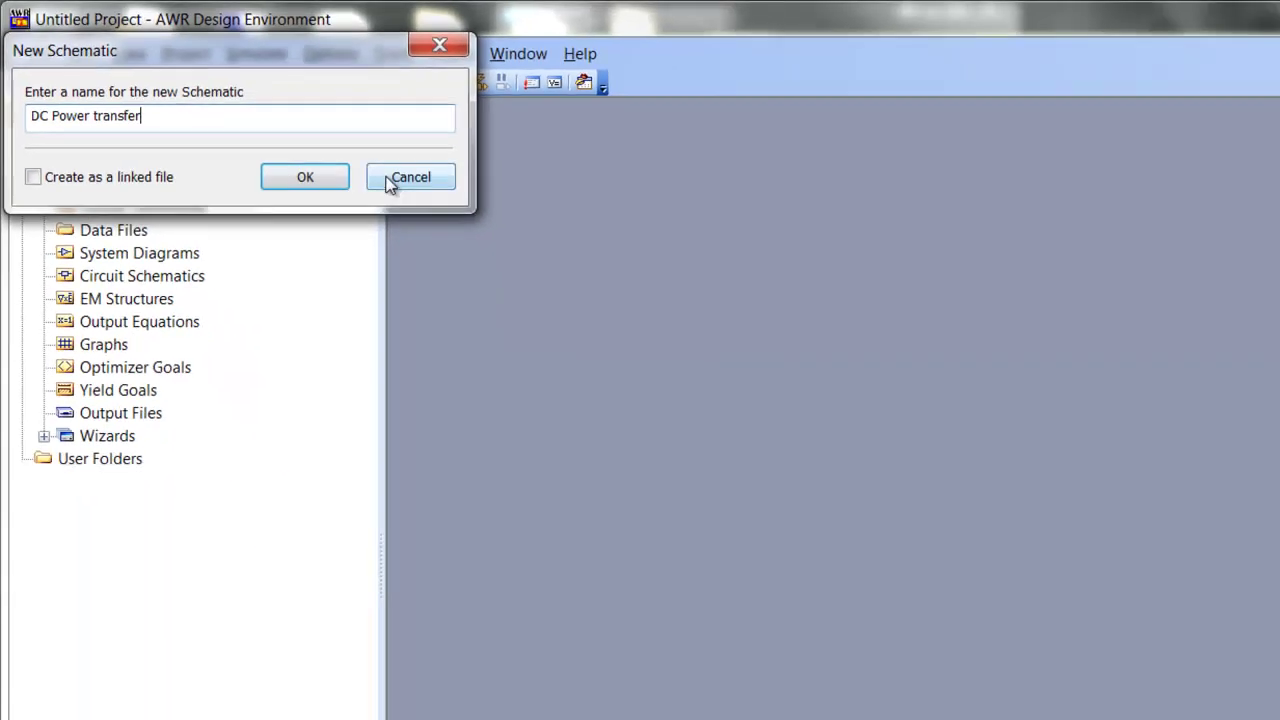
{"action": "left_click", "coordinate": [305, 177]}
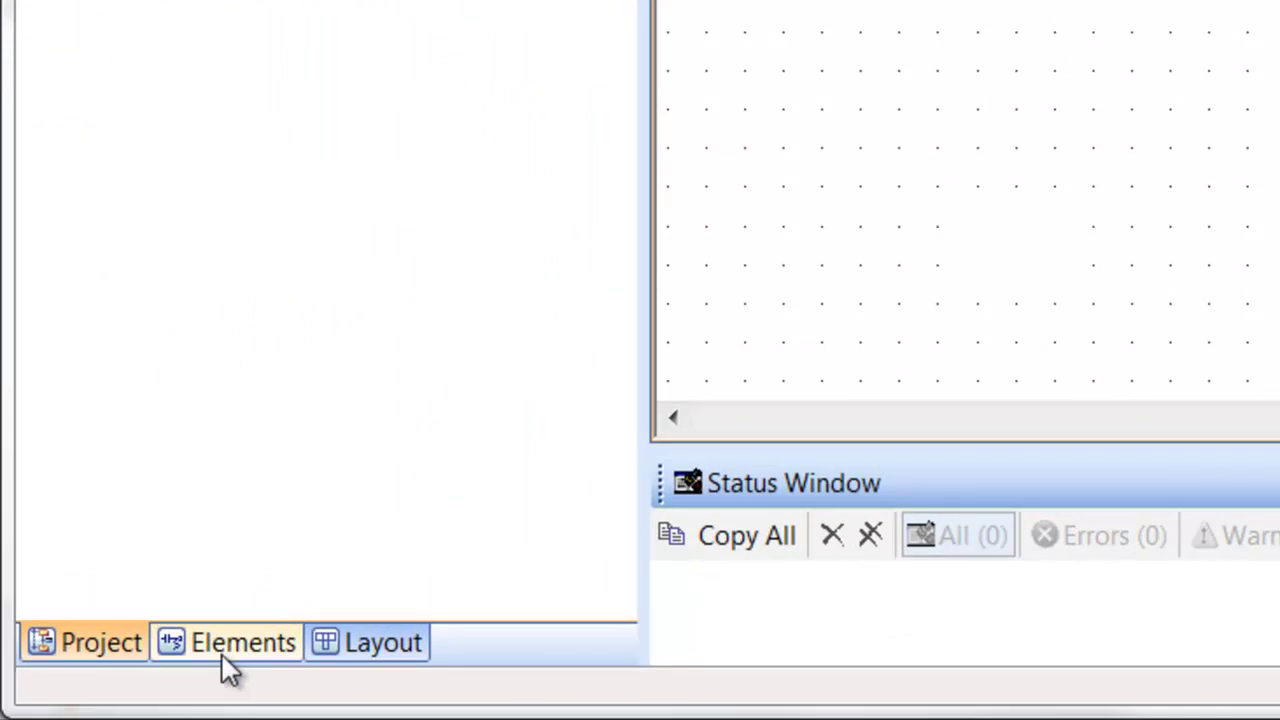
Browse the Elements library to Sources > DC and bring up the DCVS element help page
{"action": "left_click", "coordinate": [222, 652]}
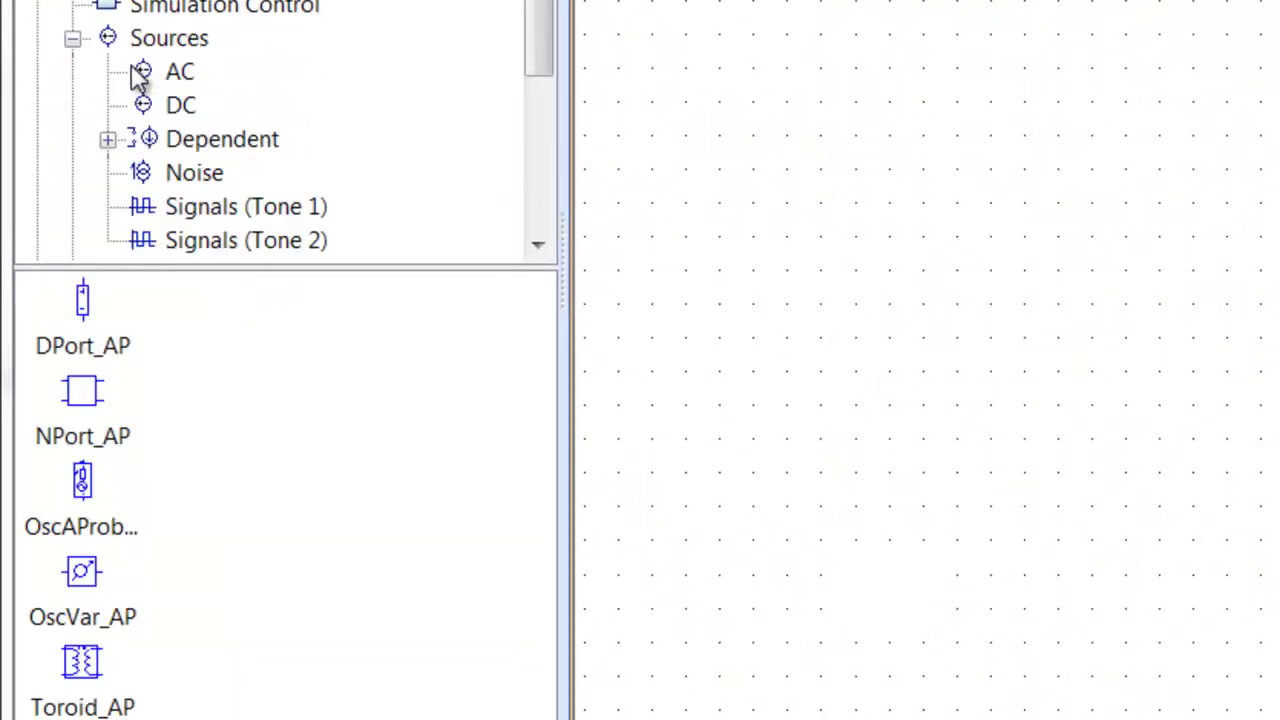
{"action": "left_click", "coordinate": [184, 106]}
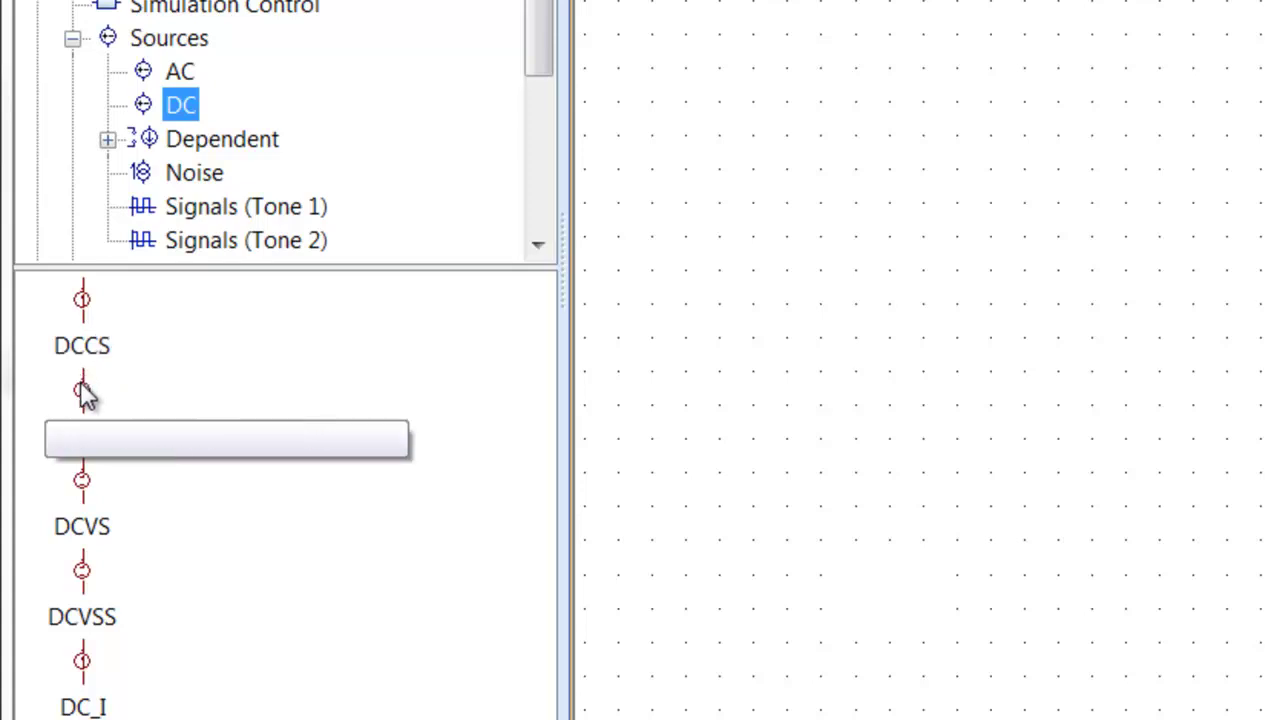
{"action": "left_click", "coordinate": [86, 520]}
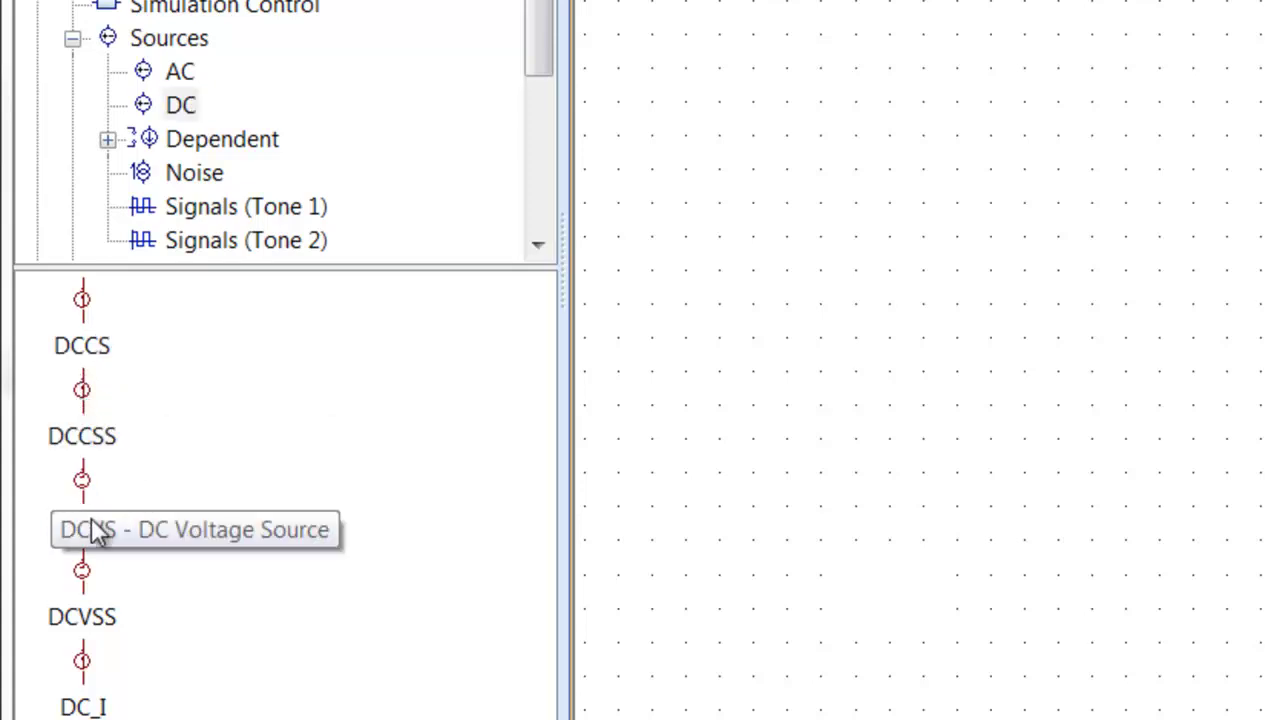
{"action": "right_click", "coordinate": [97, 532]}
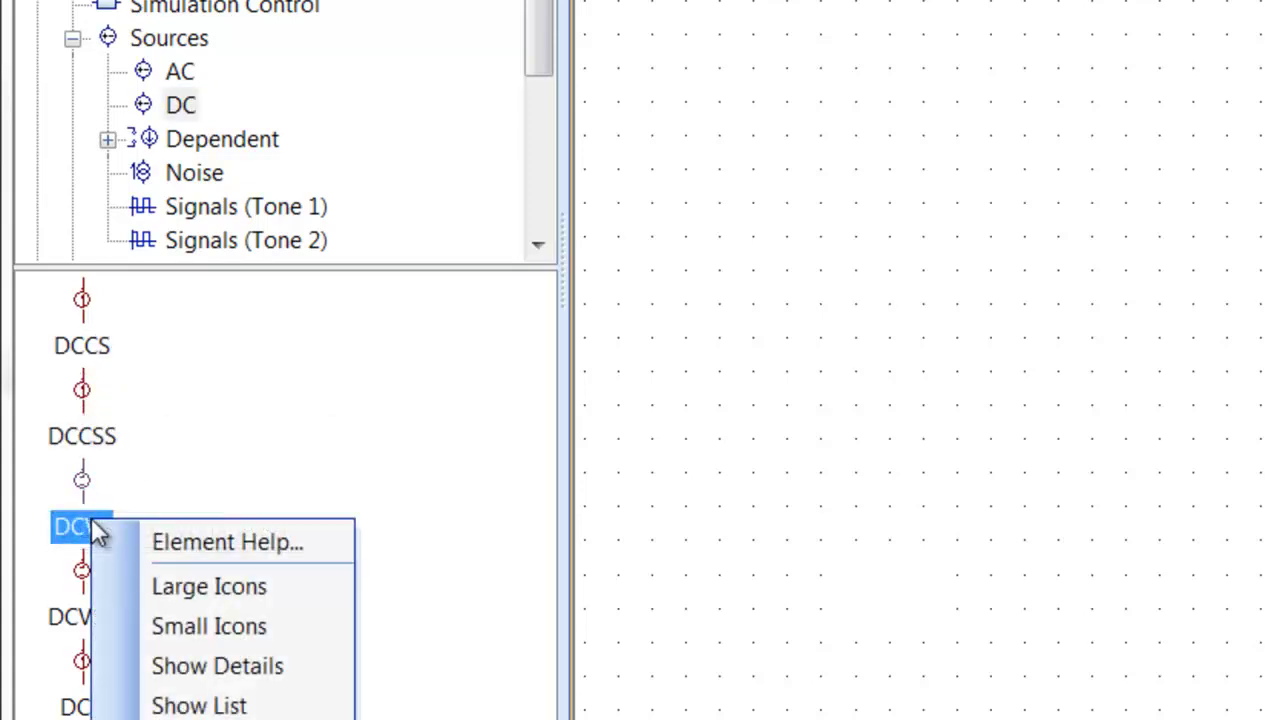
{"action": "left_click", "coordinate": [166, 537]}
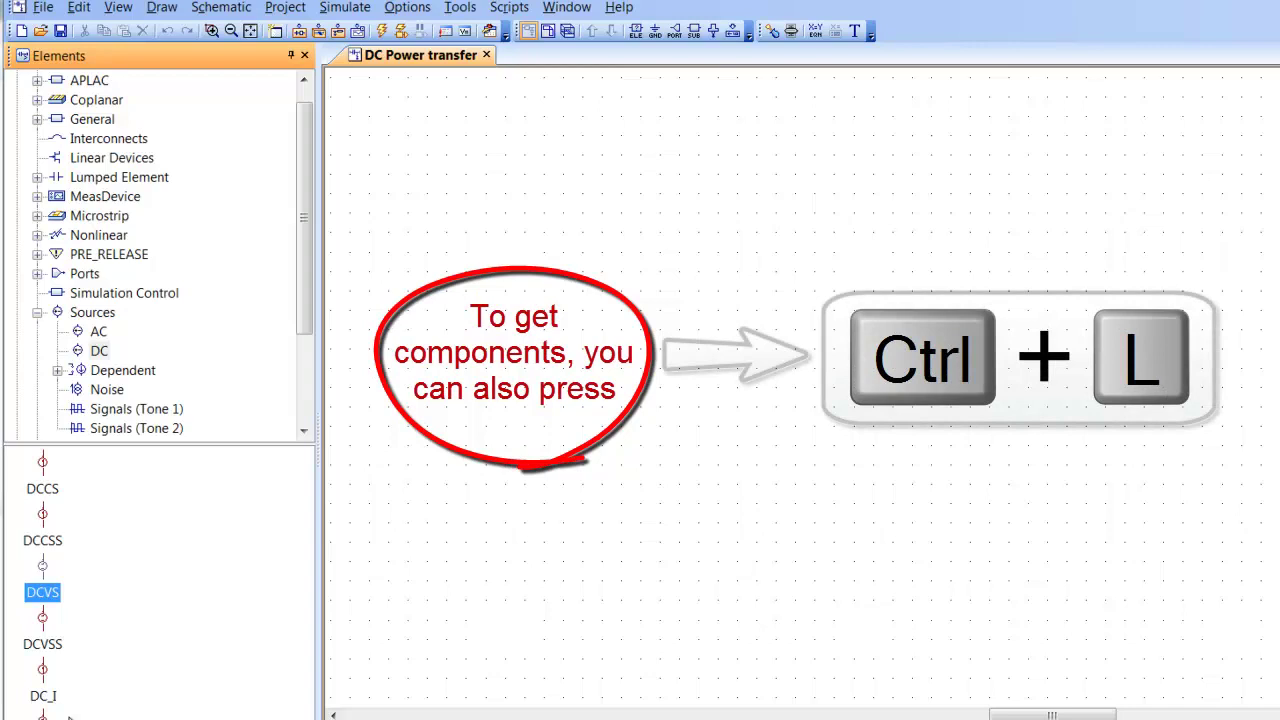
Filter the element list for dcvs and place a 1 V DCVS source, V1, on the schematic
{"action": "left_click", "coordinate": [466, 549]}
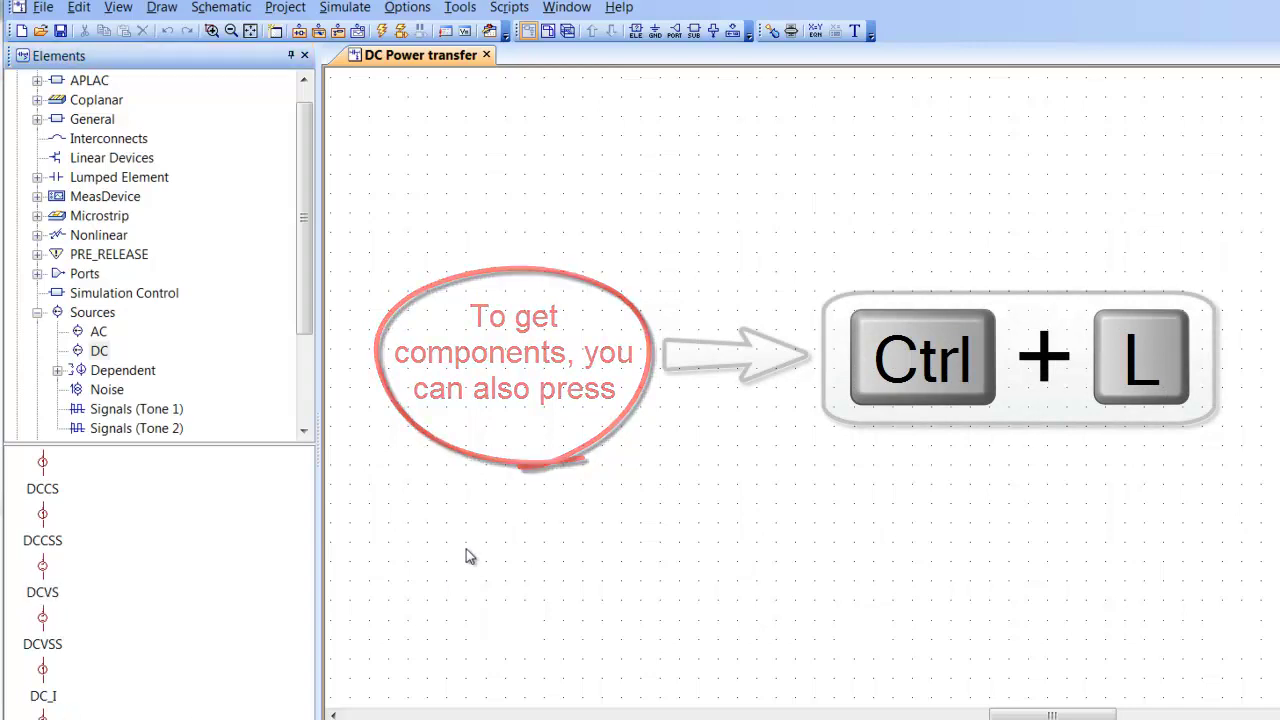
{"action": "key", "text": "ctrl+l"}
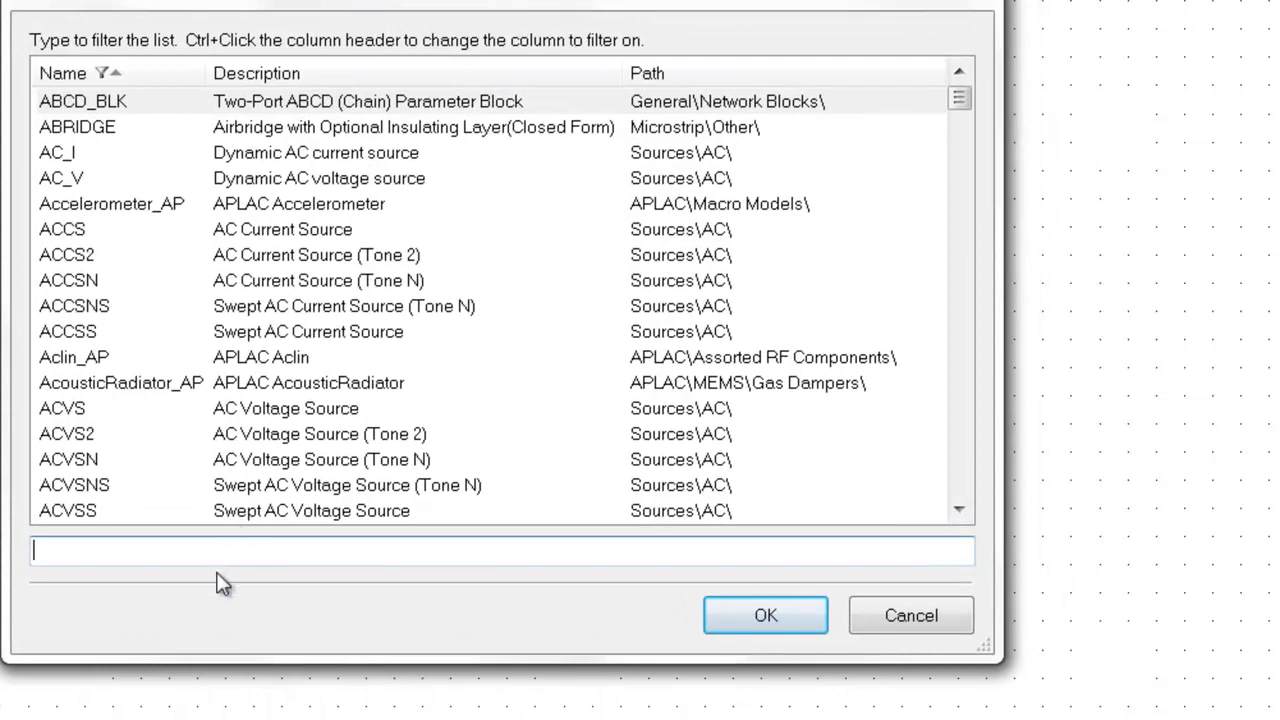
{"action": "type", "text": "d"}
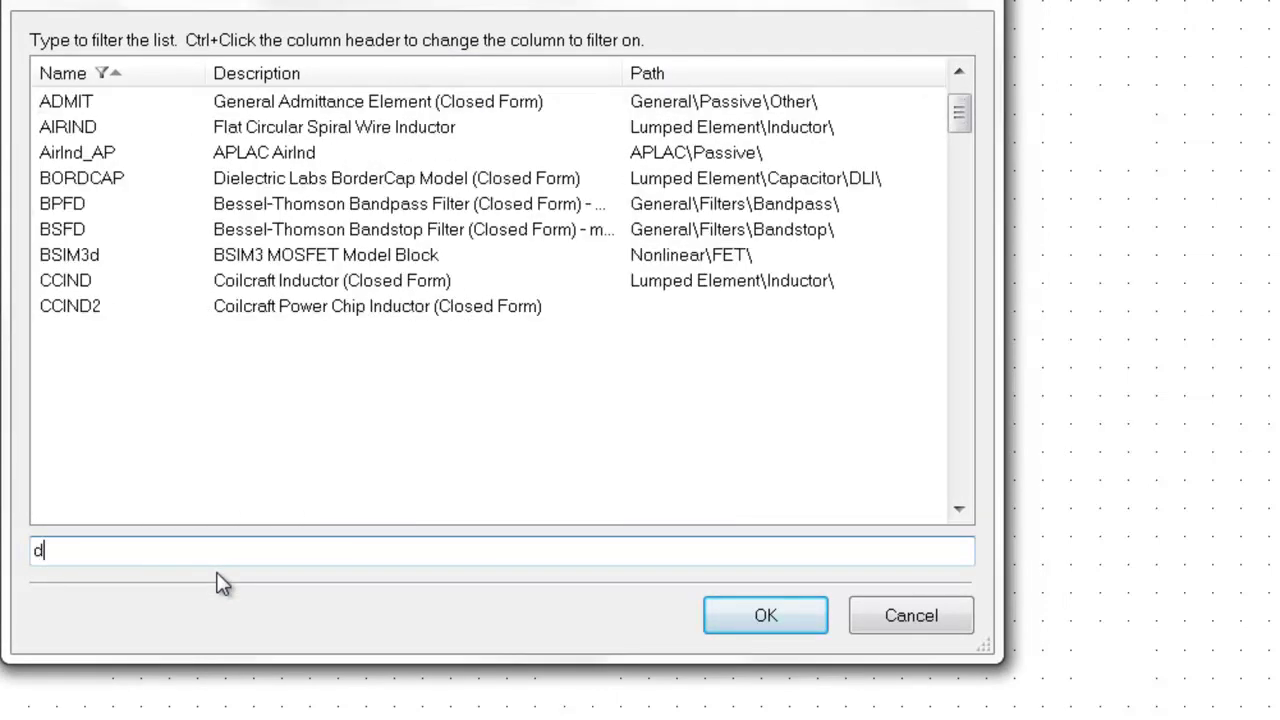
{"action": "type", "text": "cvc"}
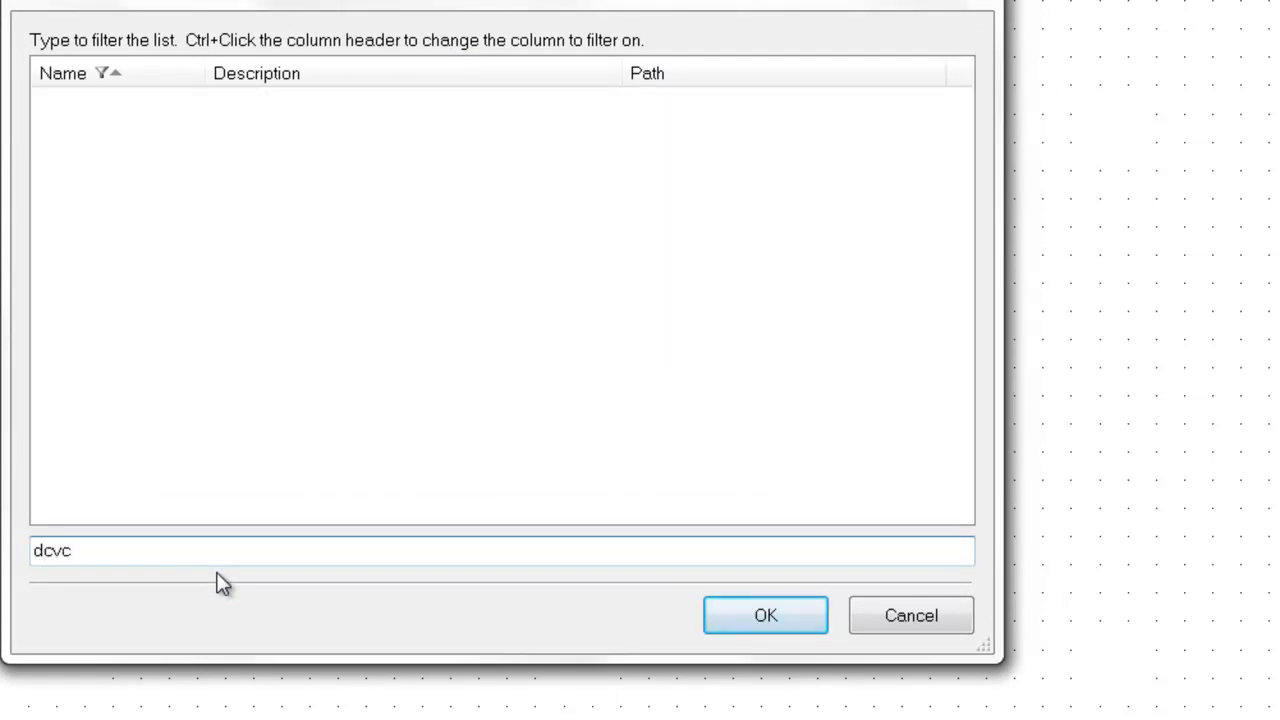
{"action": "type", "text": "s"}
{"action": "key", "text": "BackSpace"}
{"action": "key", "text": "BackSpace"}
{"action": "type", "text": "s"}
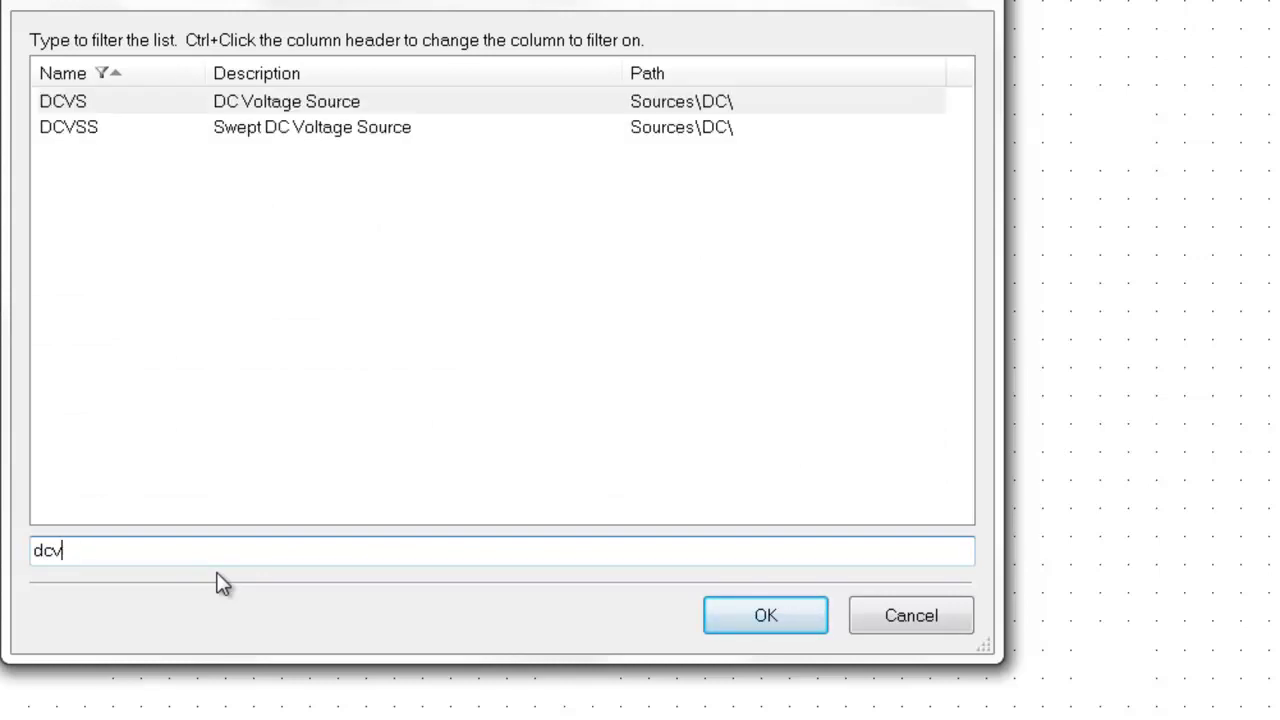
{"action": "double_click", "coordinate": [310, 104]}
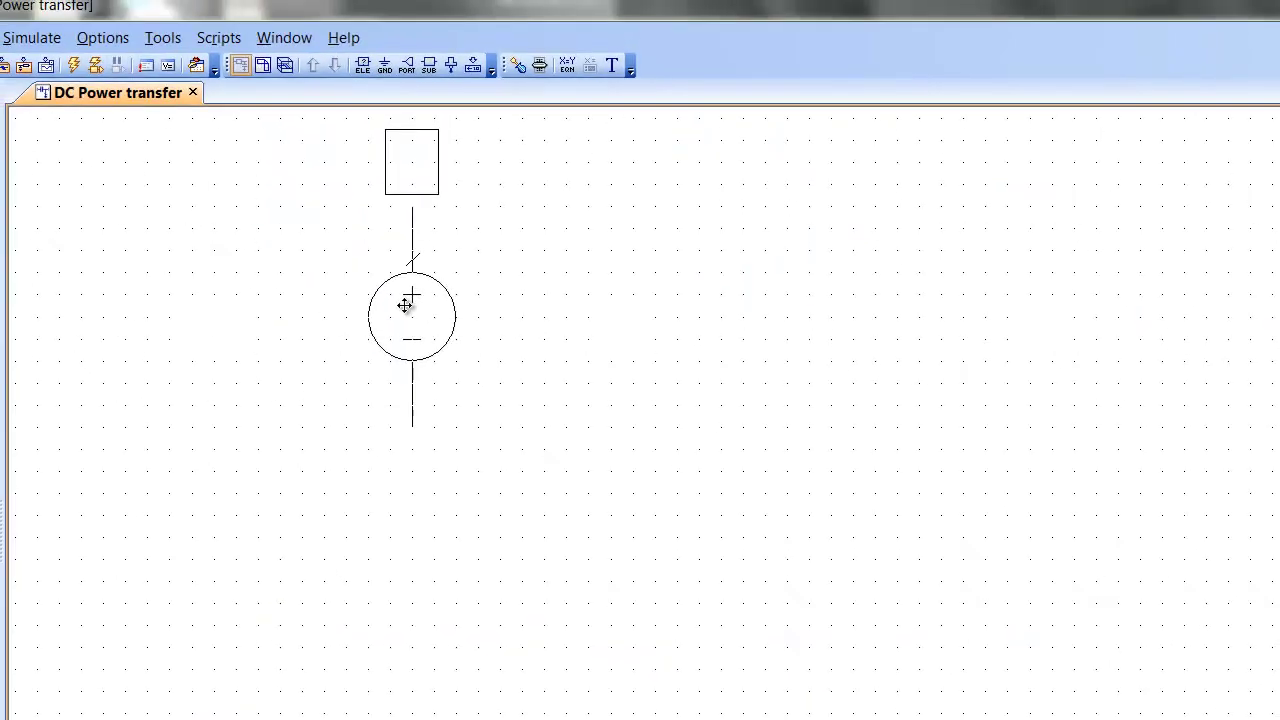
{"action": "left_click", "coordinate": [257, 355]}
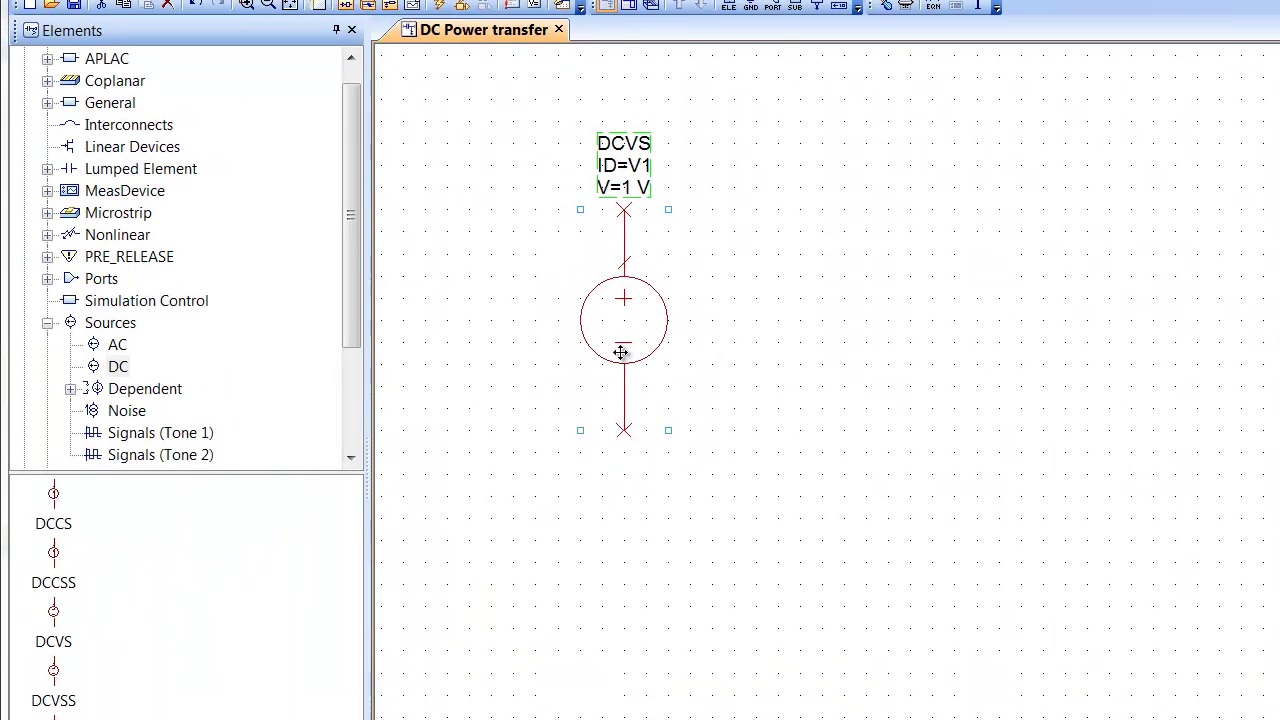
Delete V1, then drag a DCVS from the Elements panel onto the canvas and delete it again
{"action": "key", "text": "Delete"}
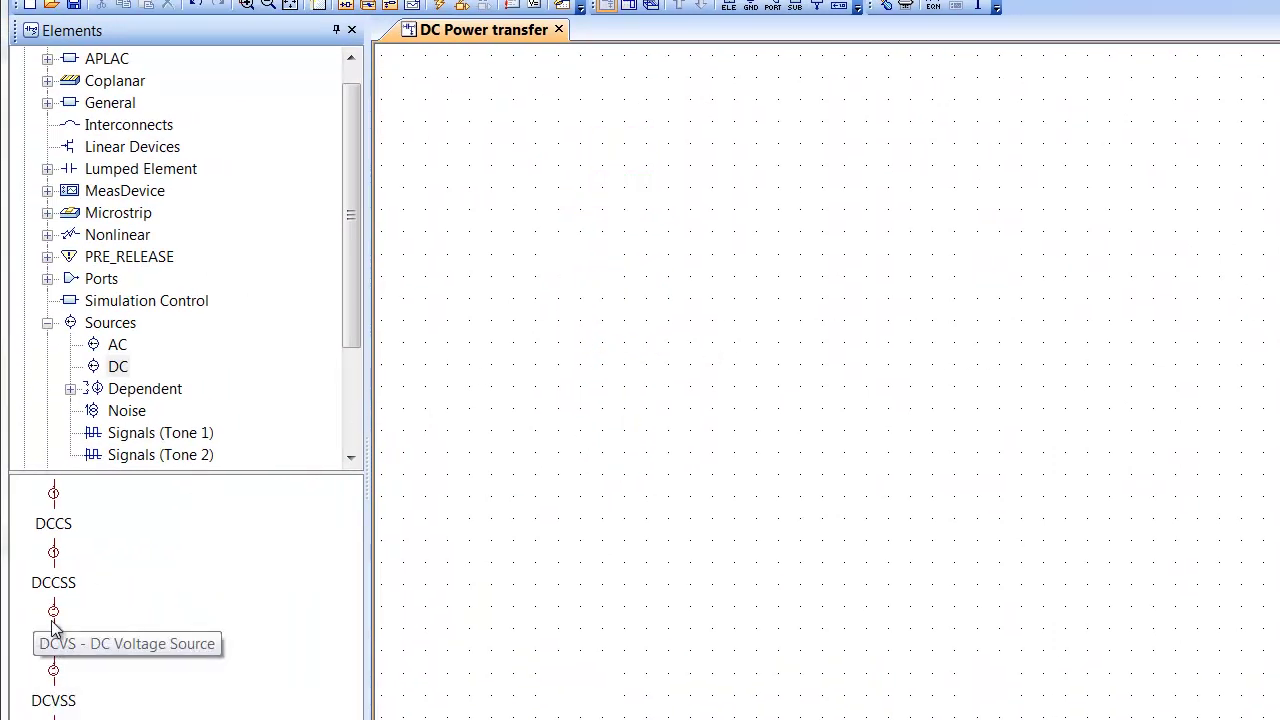
{"action": "left_click_drag", "start_coordinate": [53, 628], "coordinate": [212, 618]}
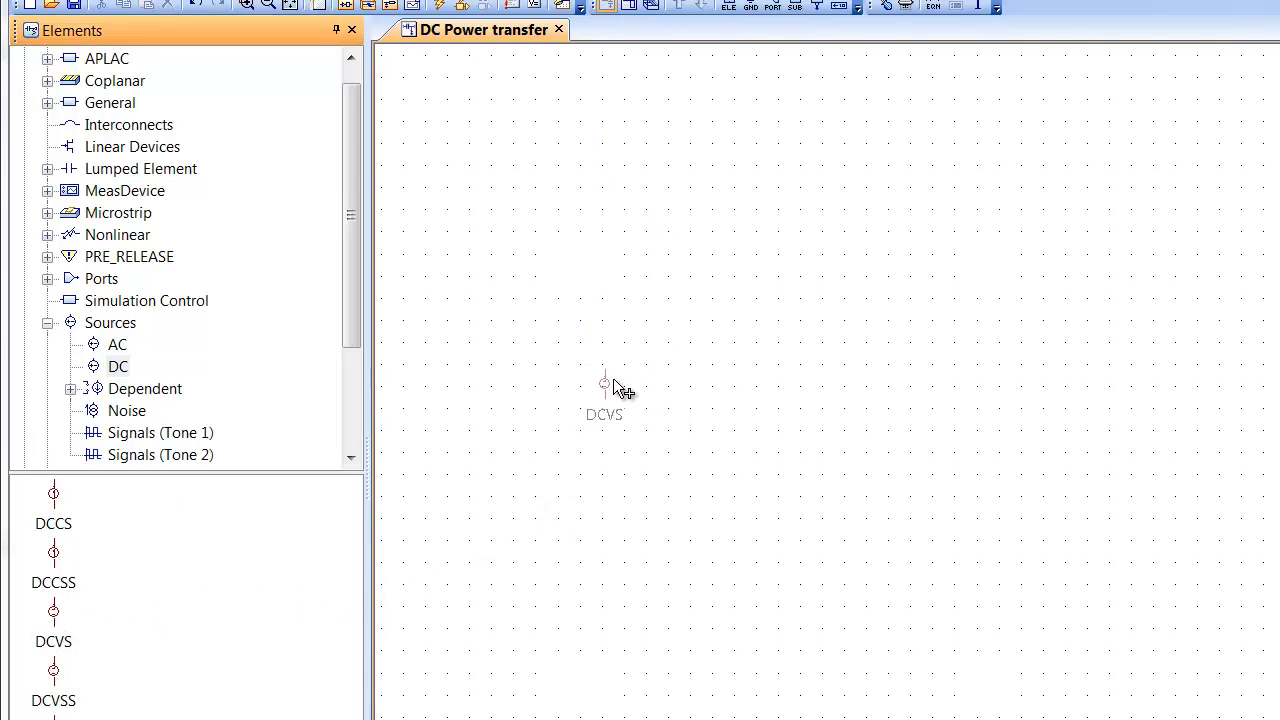
{"action": "left_click_drag", "start_coordinate": [643, 269], "coordinate": [642, 268]}
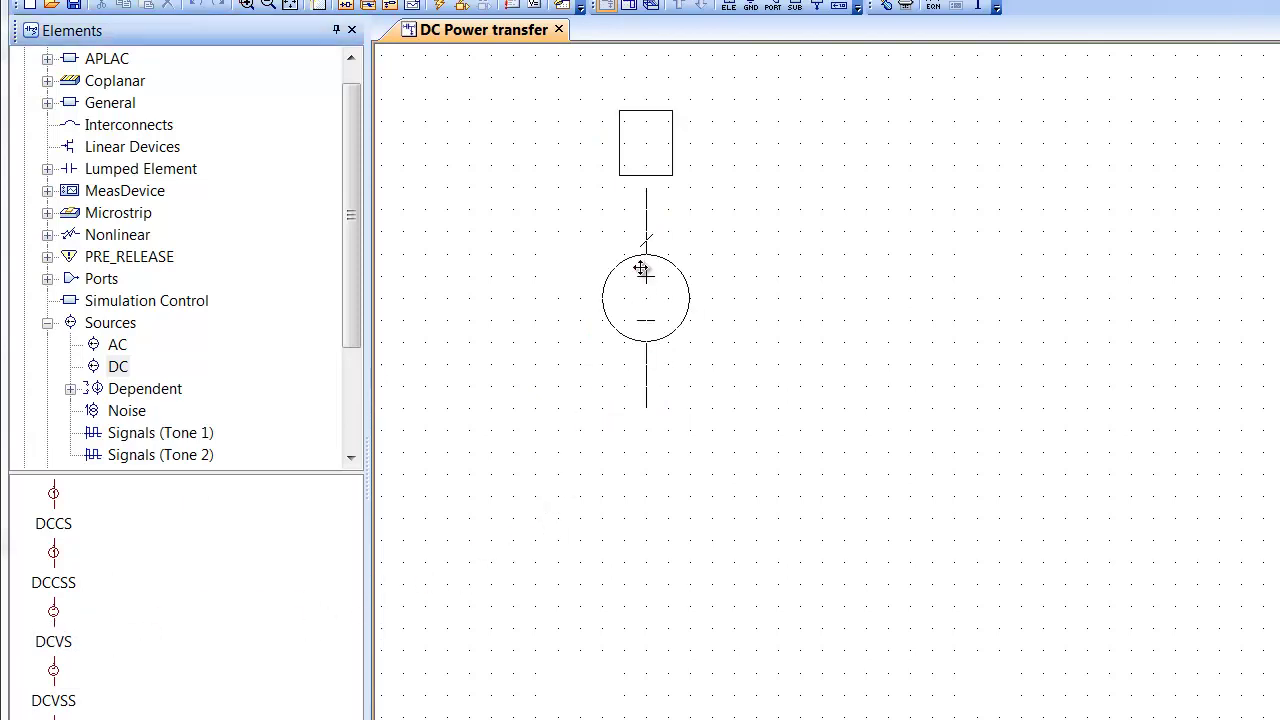
{"action": "left_click", "coordinate": [642, 268]}
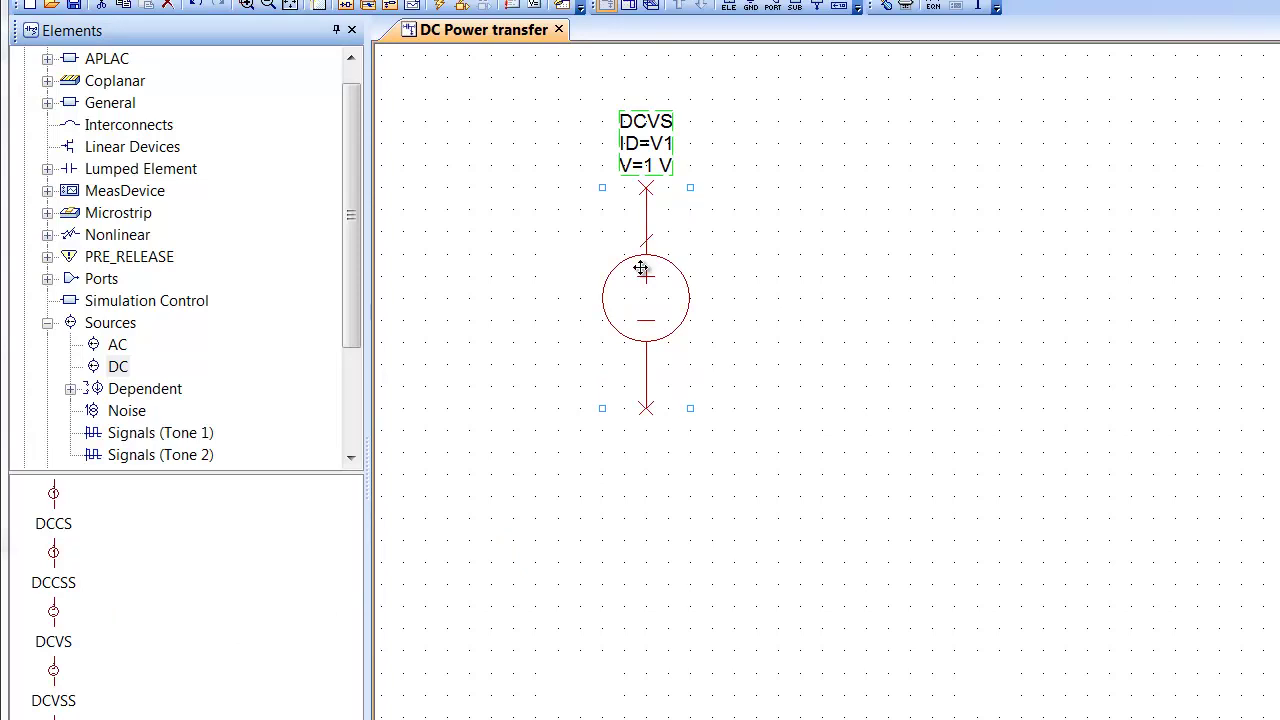
{"action": "key", "text": "Delete"}
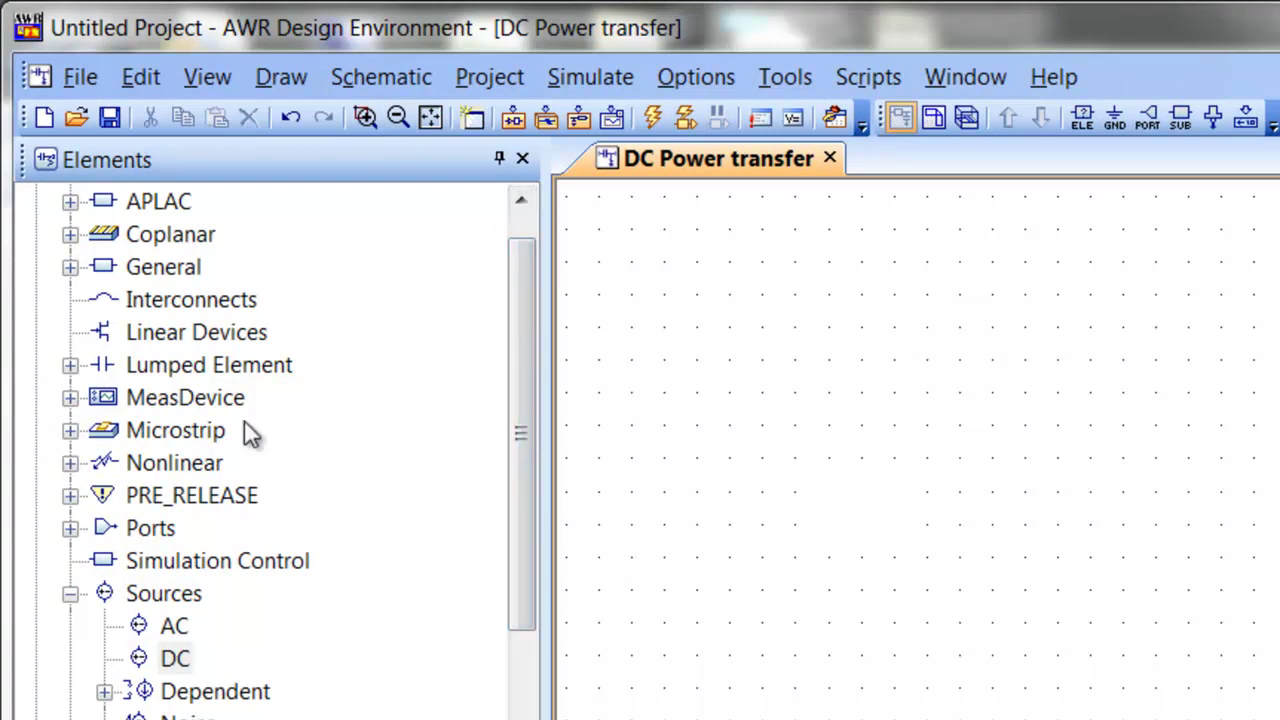
Drag a RES resistor from Lumped Element > Resistor onto the schematic as R1
{"action": "left_click", "coordinate": [70, 367]}
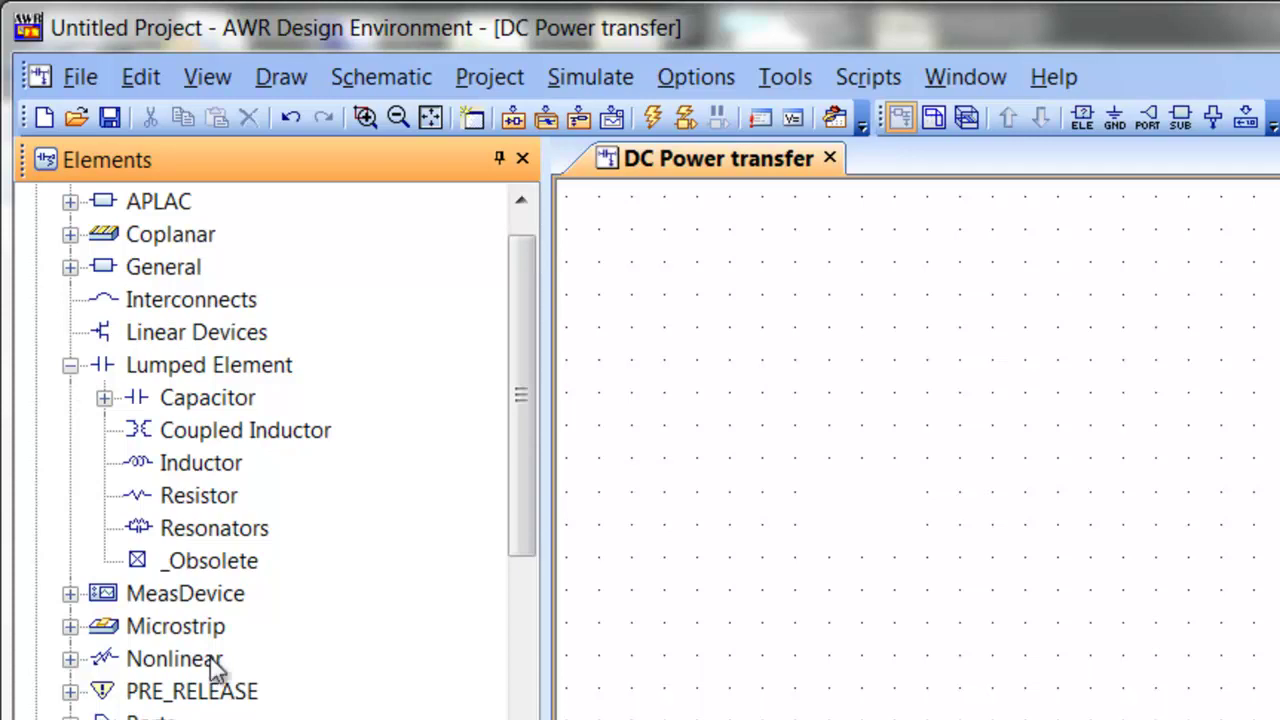
{"action": "left_click", "coordinate": [203, 498]}
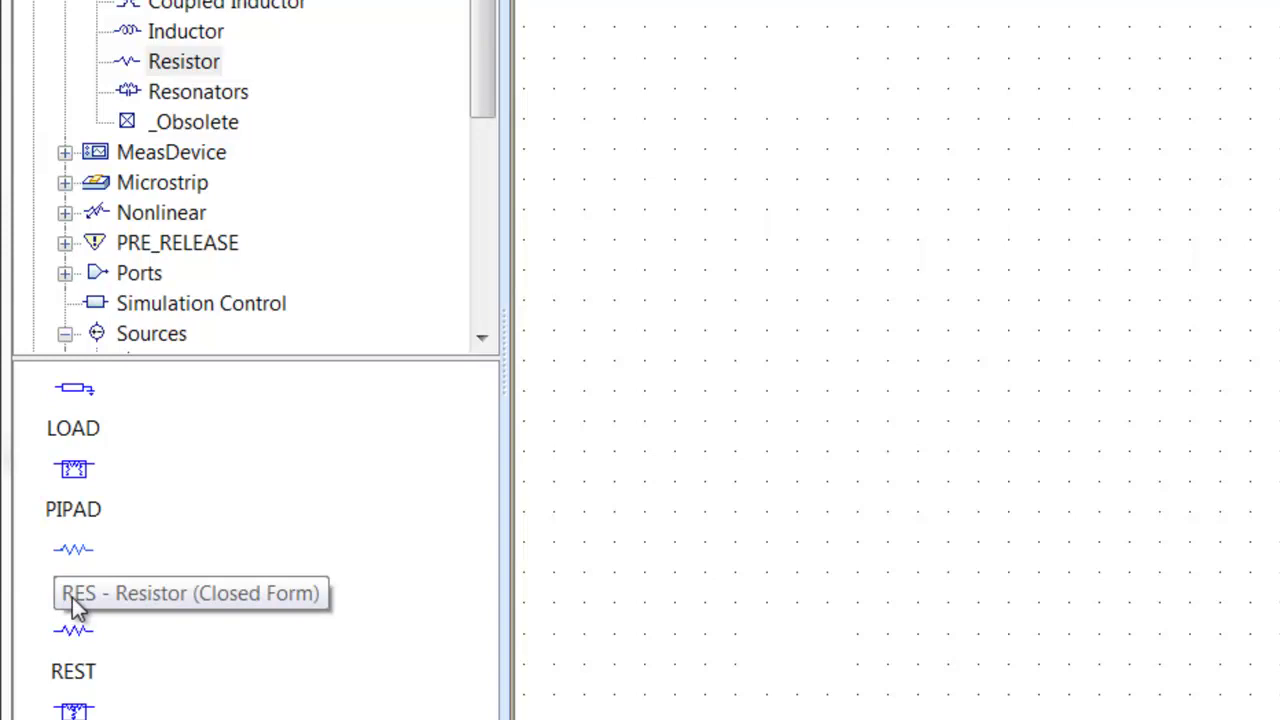
{"action": "left_click_drag", "start_coordinate": [72, 597], "coordinate": [991, 228]}
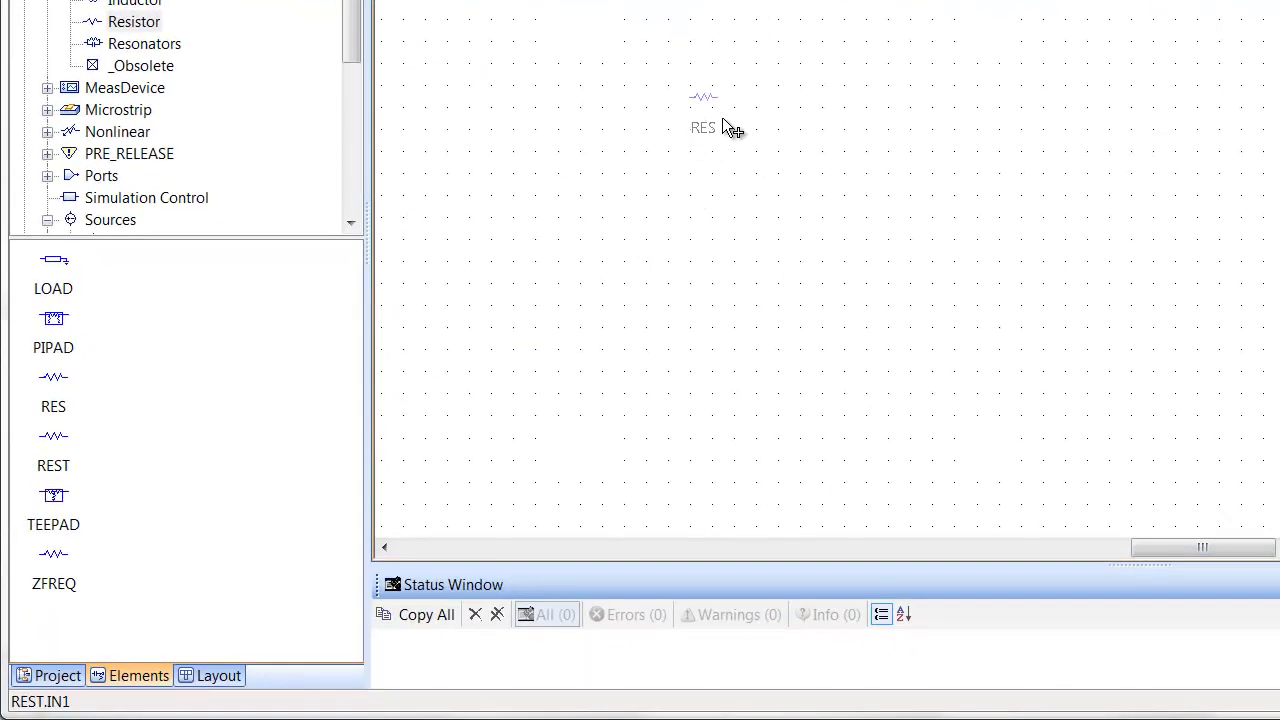
{"action": "left_click", "coordinate": [723, 117]}
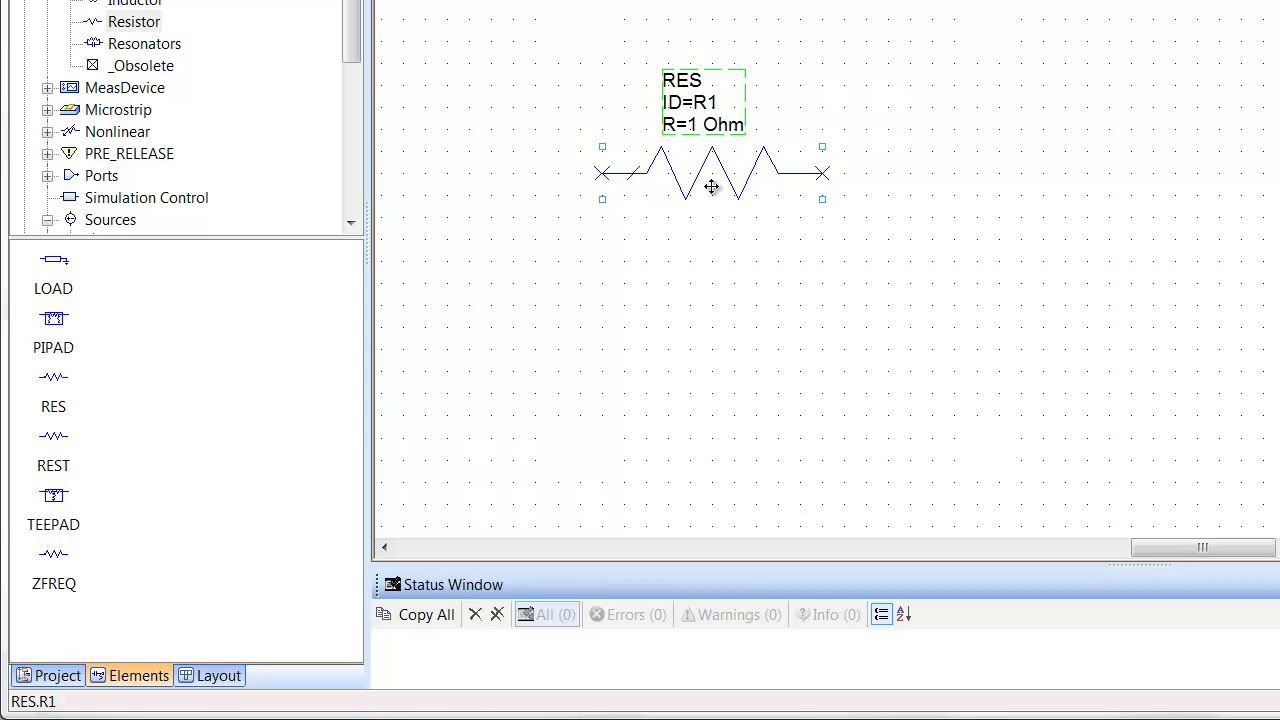
Delete resistor R1, leaving the DC Power transfer canvas empty
{"action": "key", "text": "Delete"}
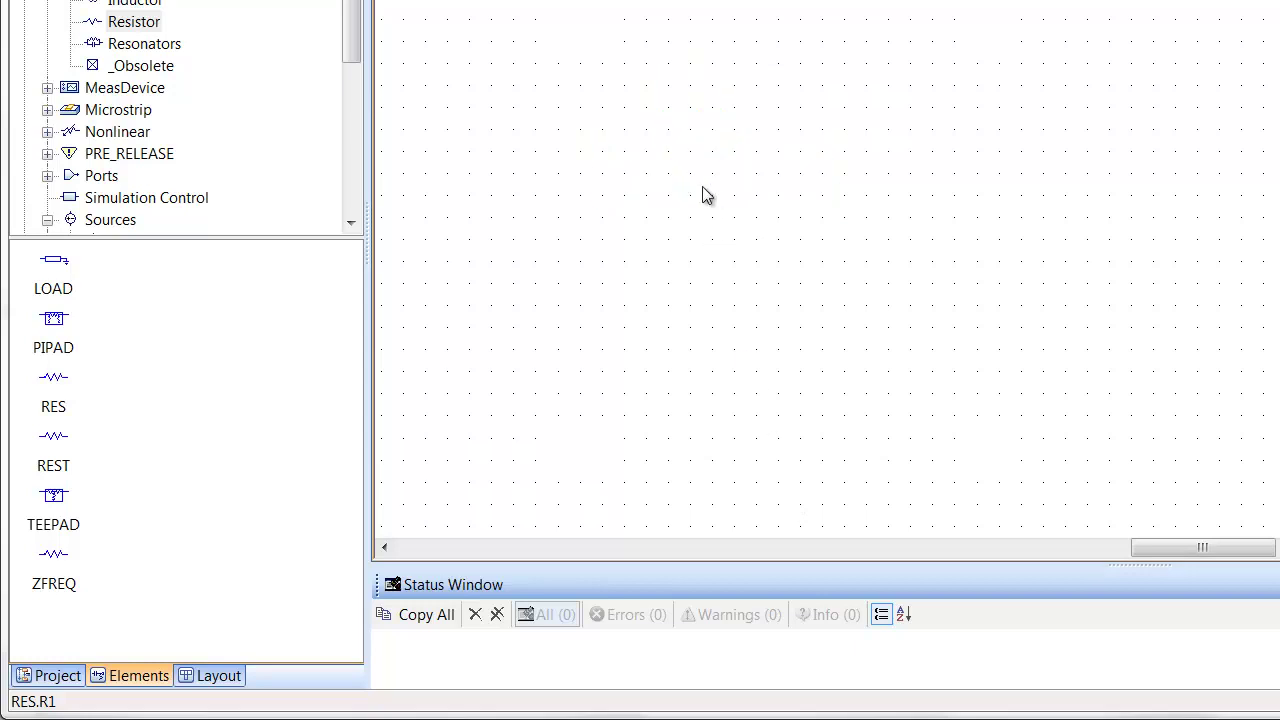
{"action": "type", "text": "p"}
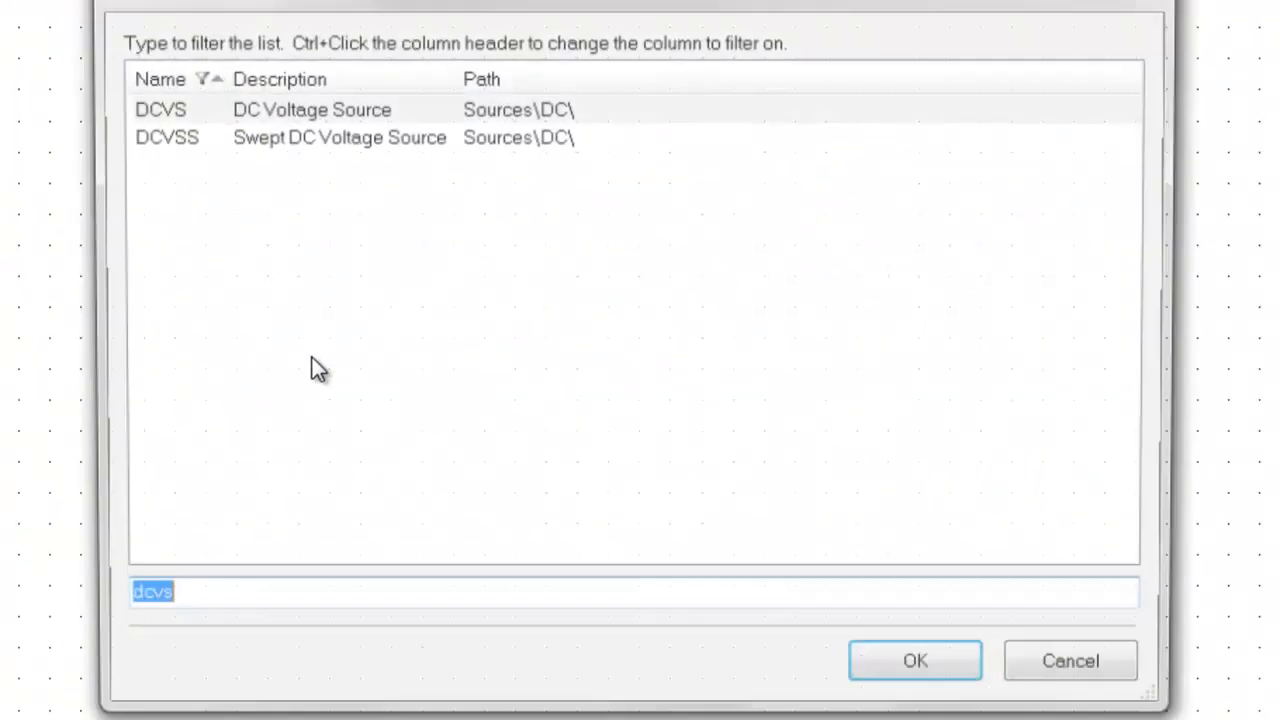
{"action": "type", "text": "res"}
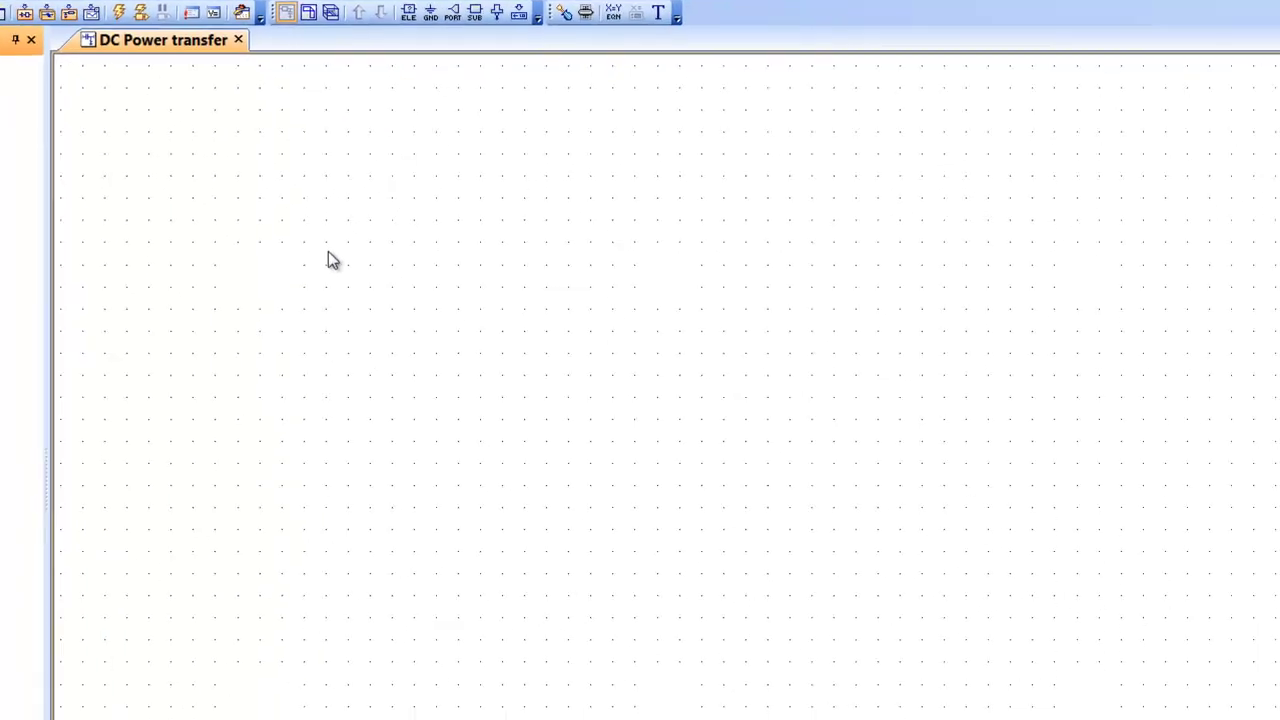
Place a DCVS source V1 via the dcvs element filter and ground its bottom terminal
{"action": "key", "text": "ctrl+l"}
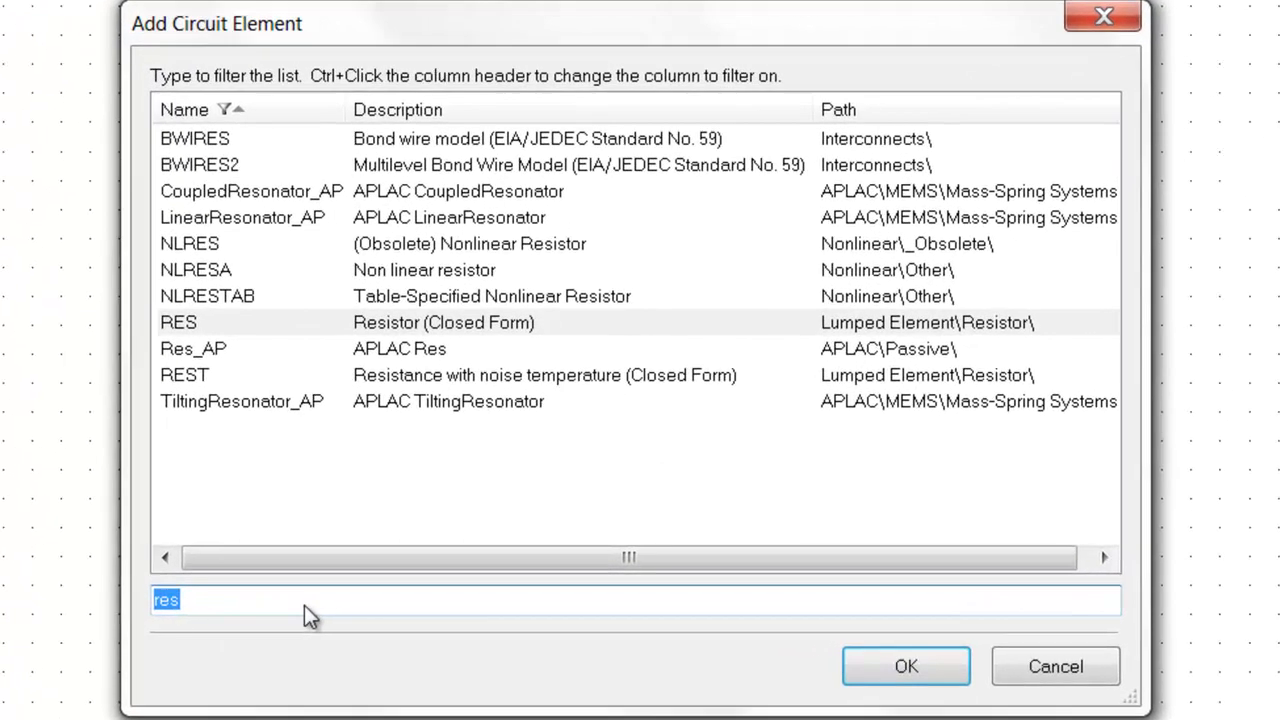
{"action": "type", "text": "dcvs"}
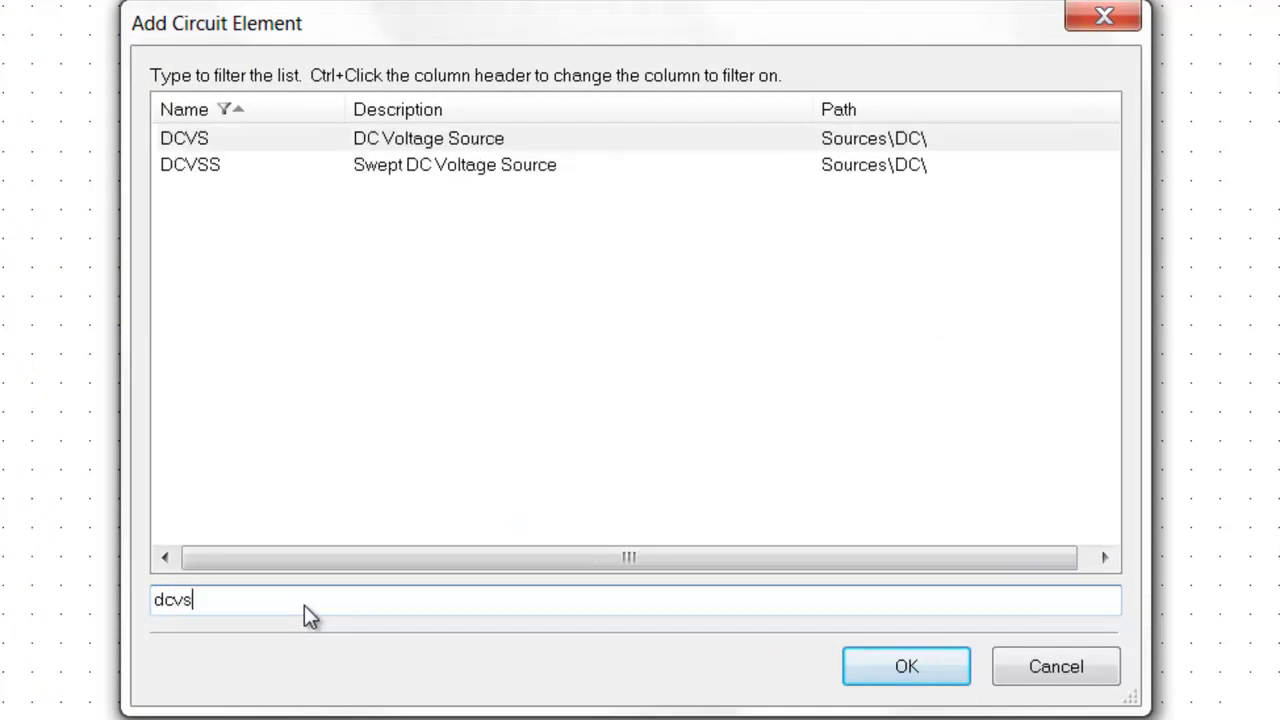
{"action": "double_click", "coordinate": [442, 136]}
{"action": "left_click", "coordinate": [270, 232]}
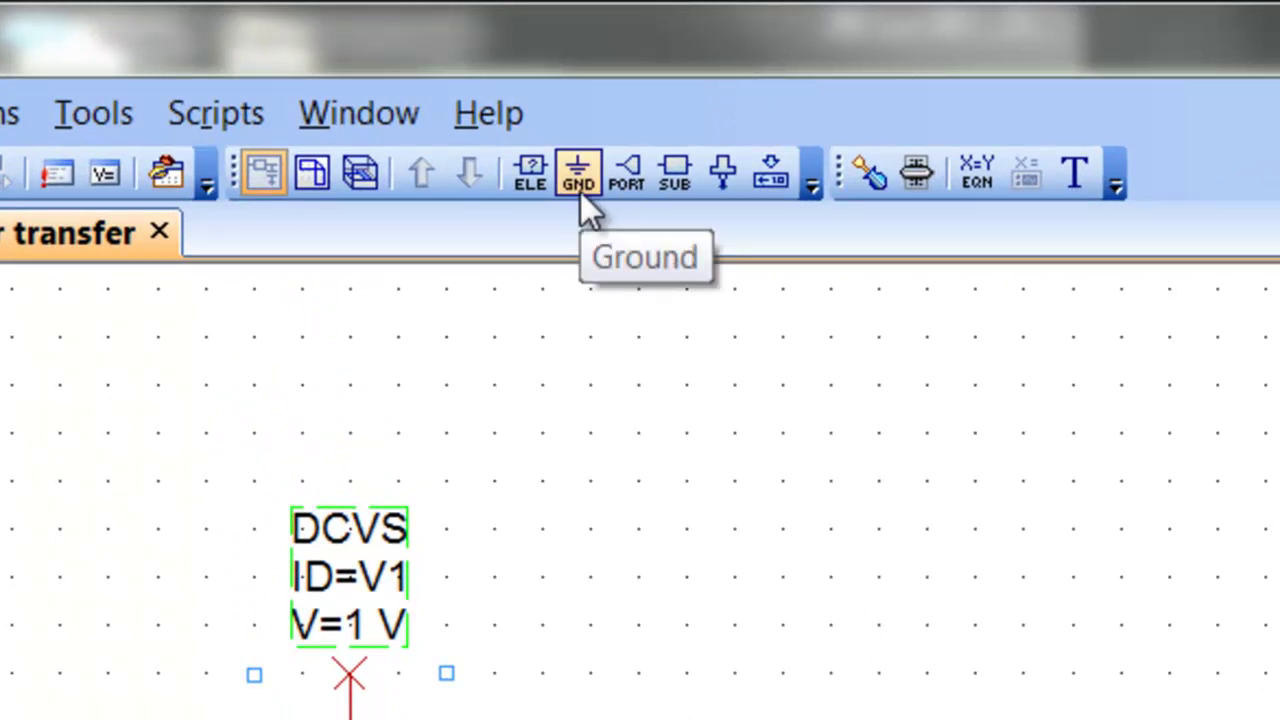
{"action": "left_click", "coordinate": [572, 177]}
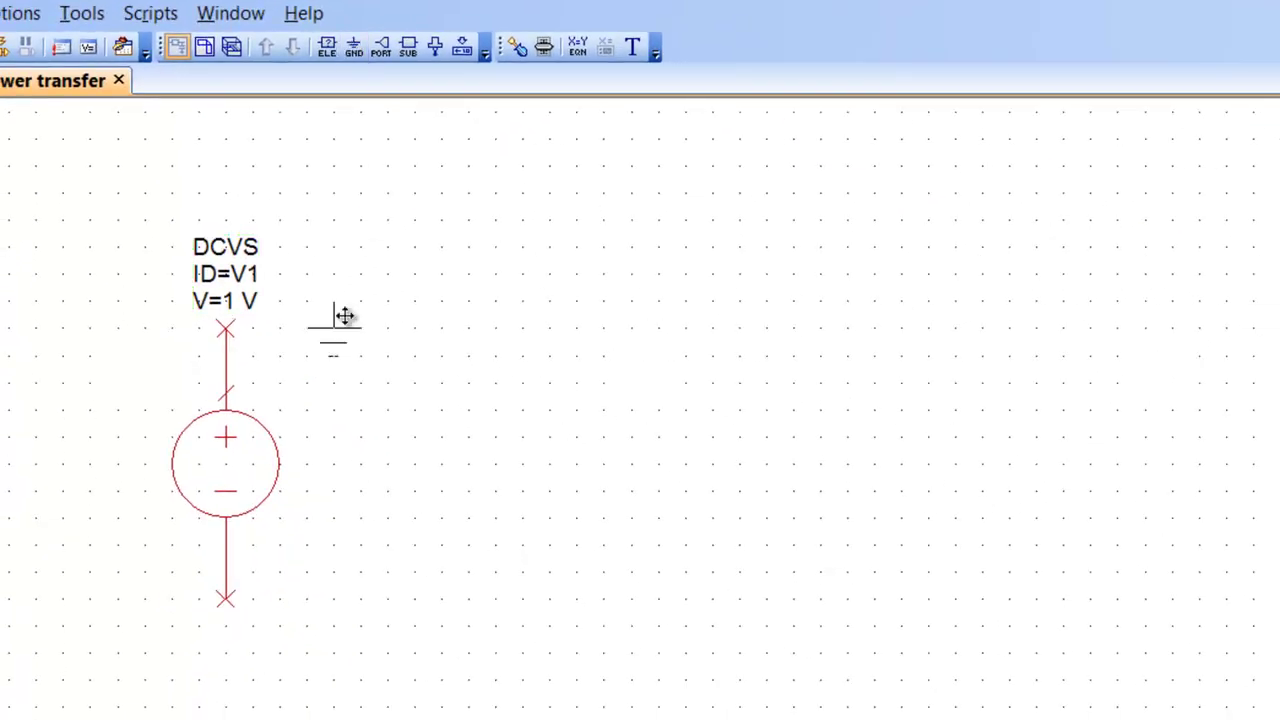
{"action": "left_click", "coordinate": [238, 607]}
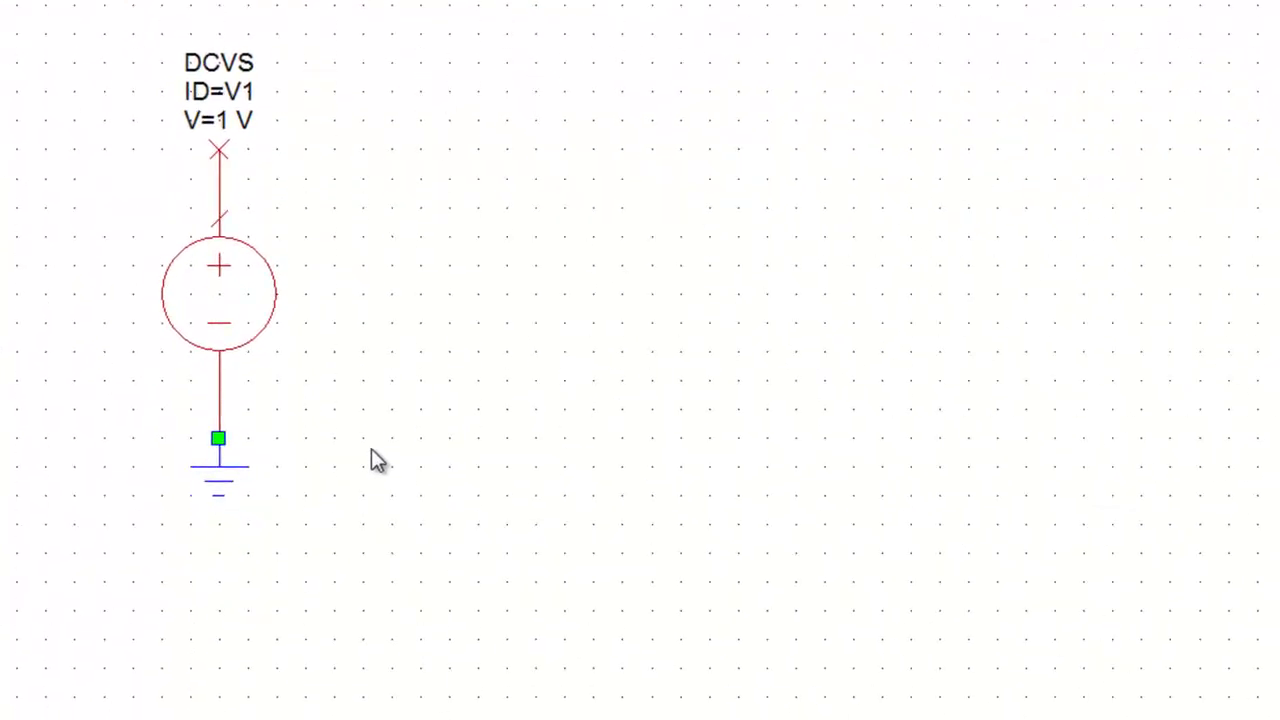
Place a horizontal 1 Ohm RES resistor R1 from the res-filtered element list
{"action": "key", "text": "ctrl+l"}
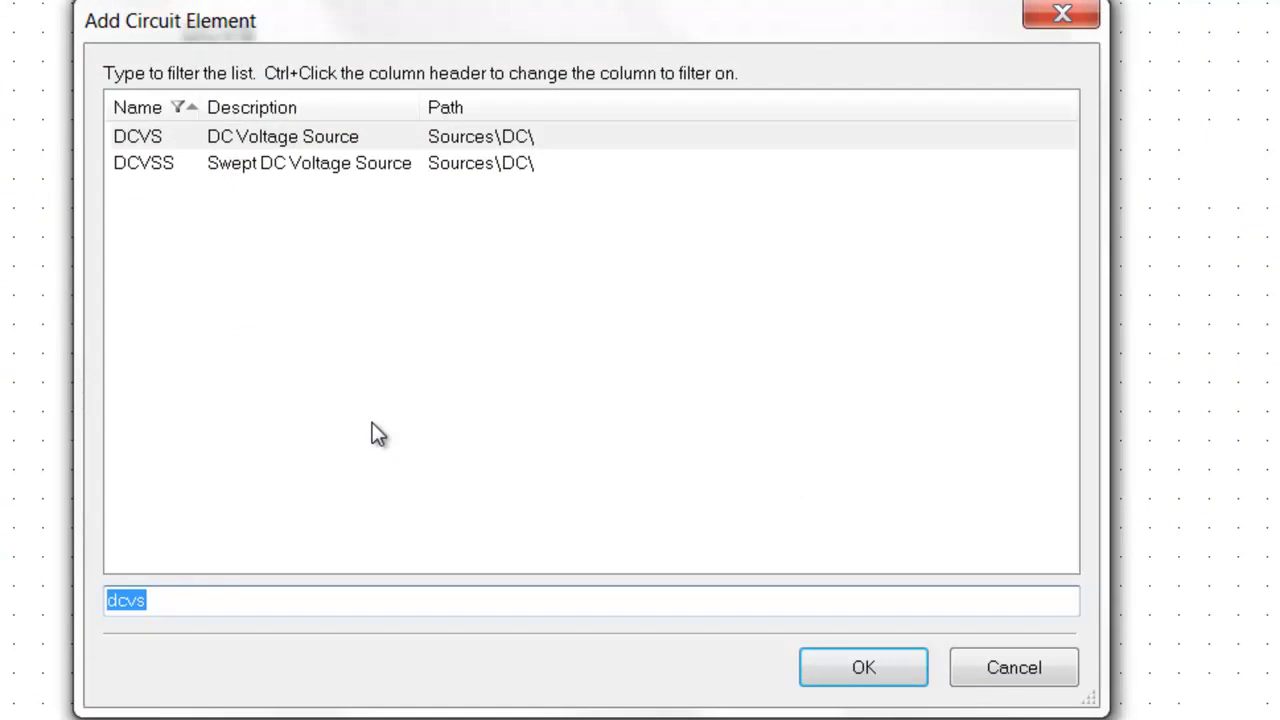
{"action": "type", "text": "res"}
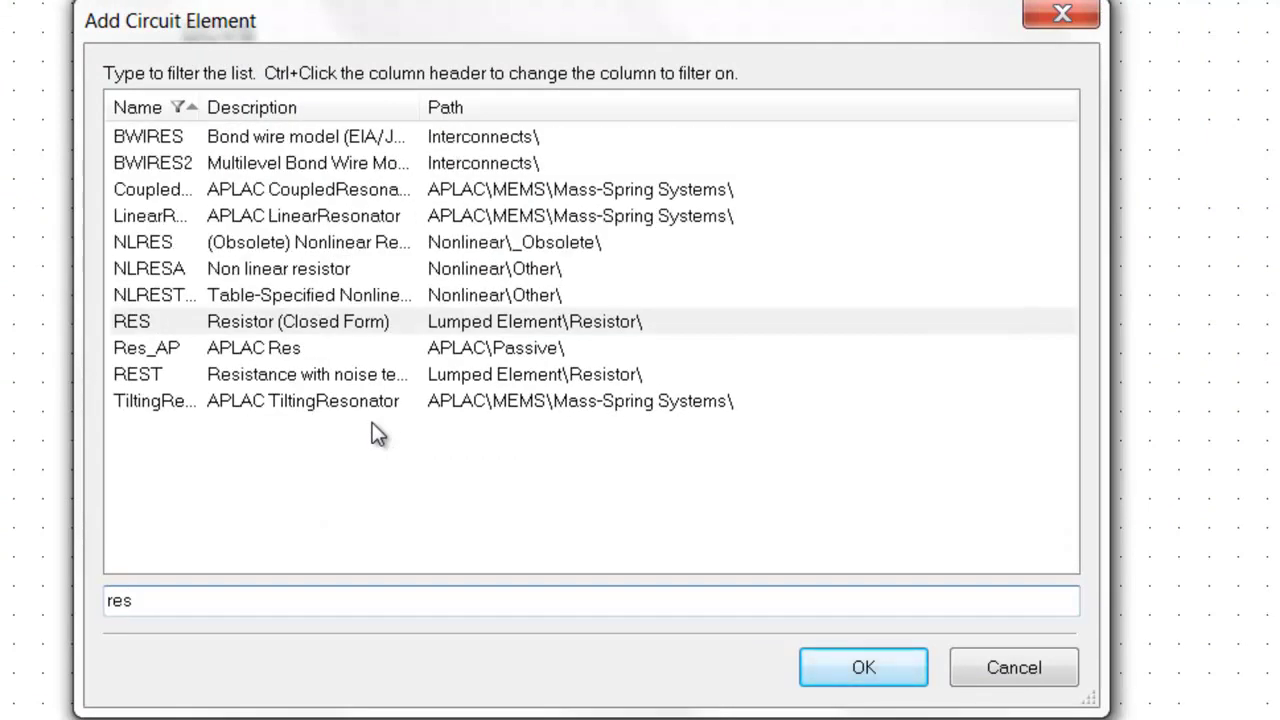
{"action": "double_click", "coordinate": [320, 325]}
{"action": "left_click", "coordinate": [466, 39]}
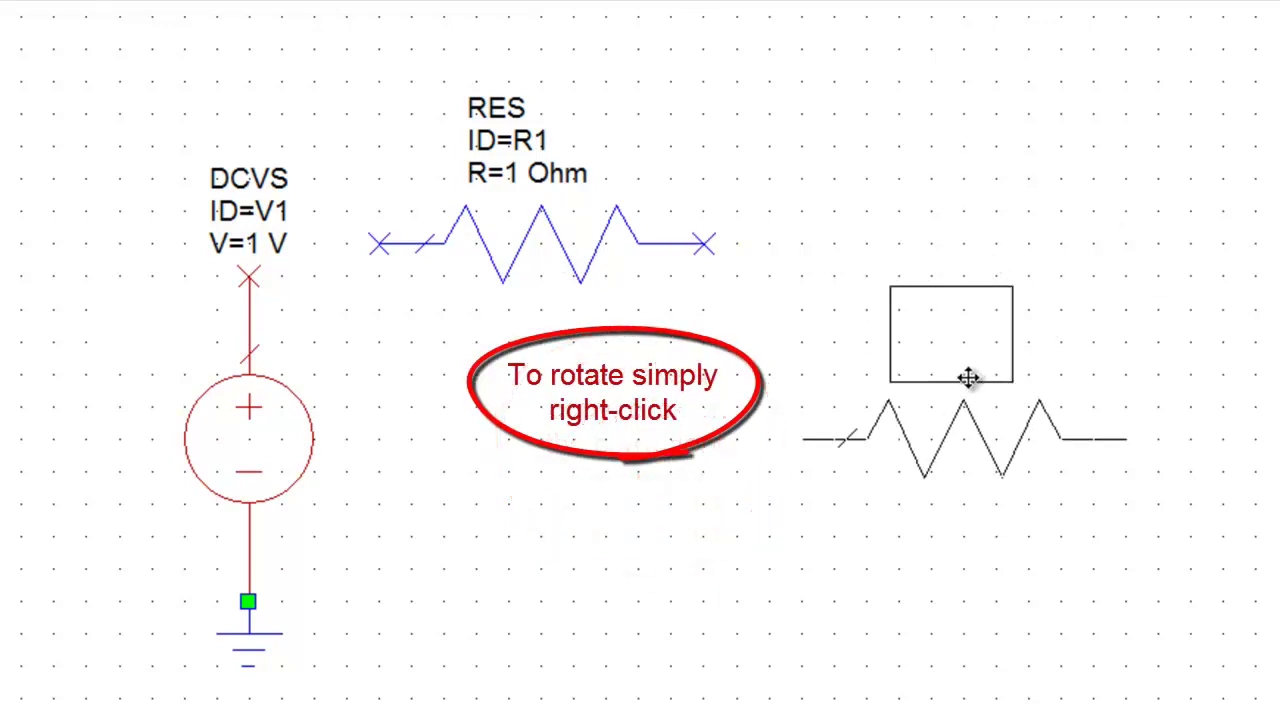
Rotate a second resistor upright, place it as R2 right of R1, and ground its bottom
{"action": "right_click", "coordinate": [965, 378]}
{"action": "right_click", "coordinate": [965, 378]}
{"action": "right_click", "coordinate": [965, 378]}
{"action": "right_click", "coordinate": [965, 378]}
{"action": "right_click", "coordinate": [965, 378]}
{"action": "right_click", "coordinate": [965, 378]}
{"action": "right_click", "coordinate": [965, 378]}
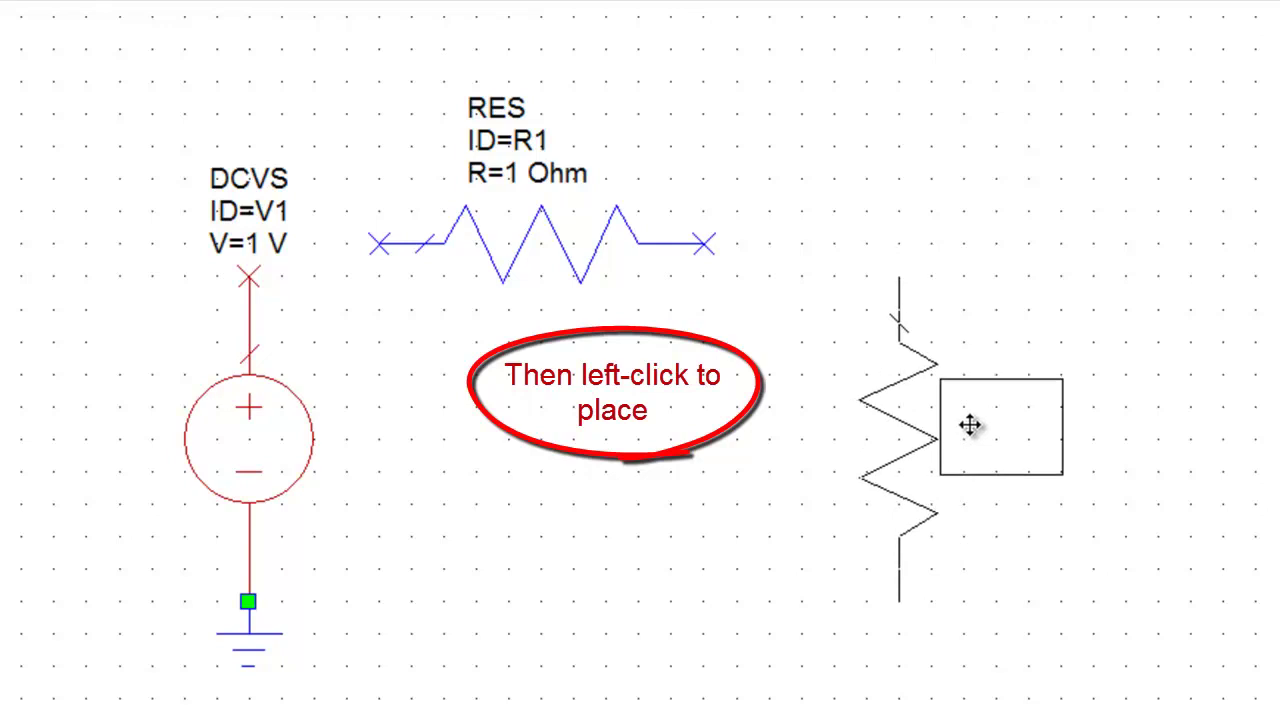
{"action": "left_click", "coordinate": [970, 422]}
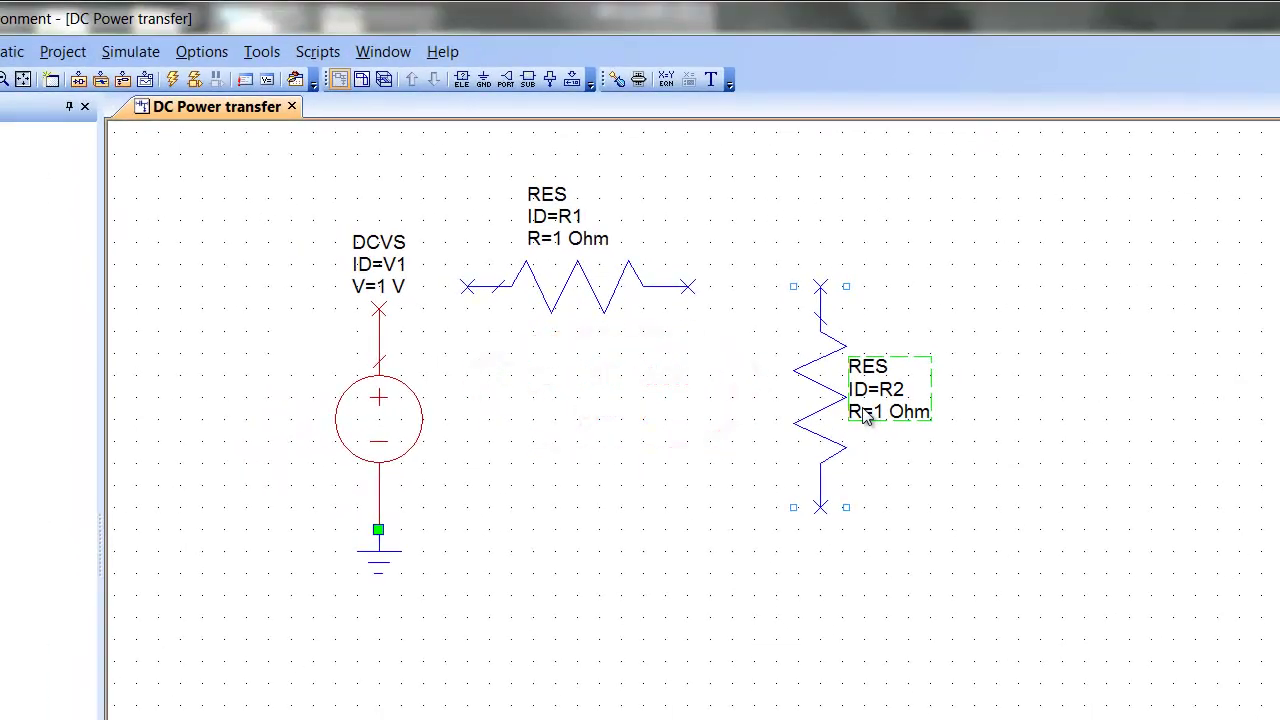
{"action": "left_click", "coordinate": [483, 80]}
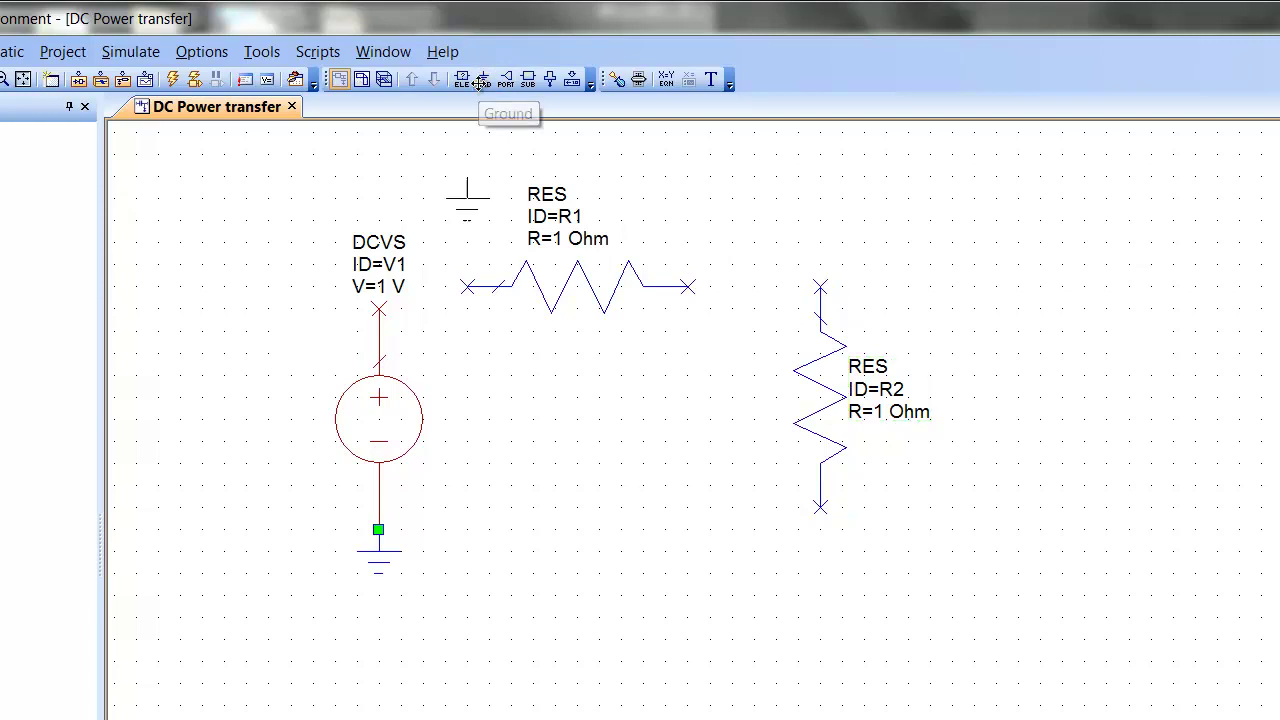
{"action": "left_click", "coordinate": [822, 512]}
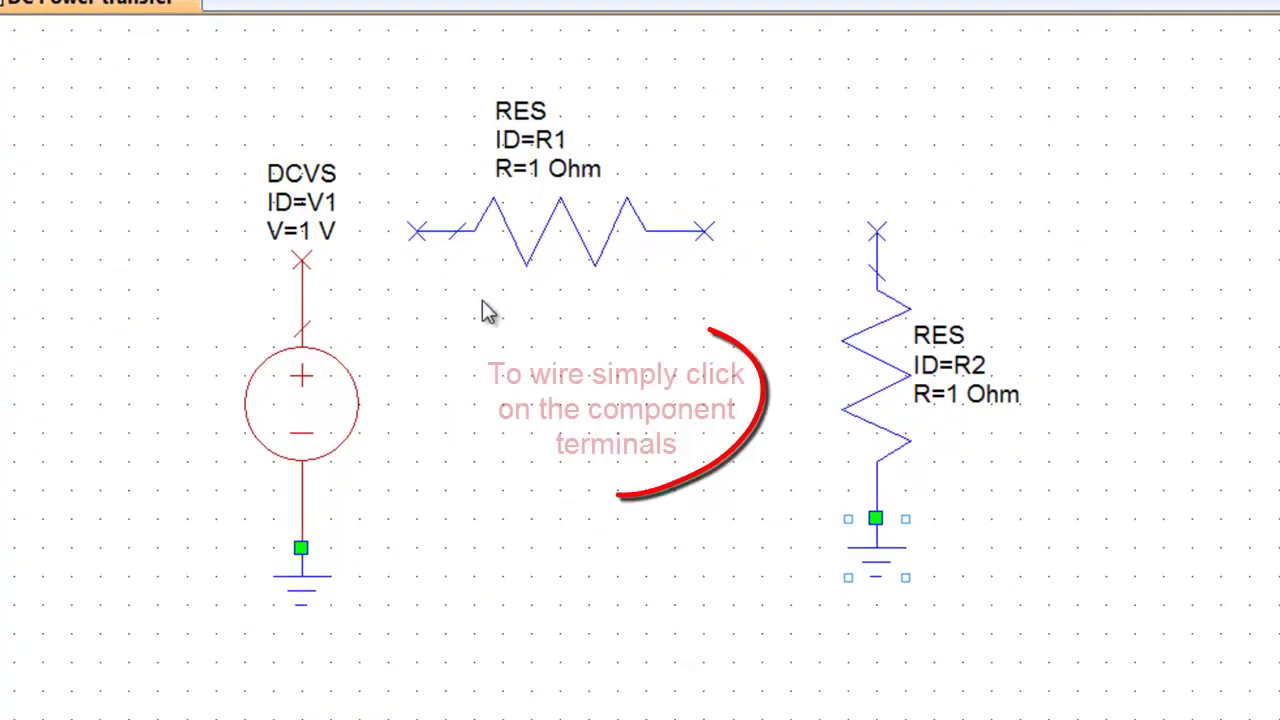
Wire V1's top terminal to R1's left end, and R1's right end to R2's top
{"action": "left_click", "coordinate": [298, 260]}
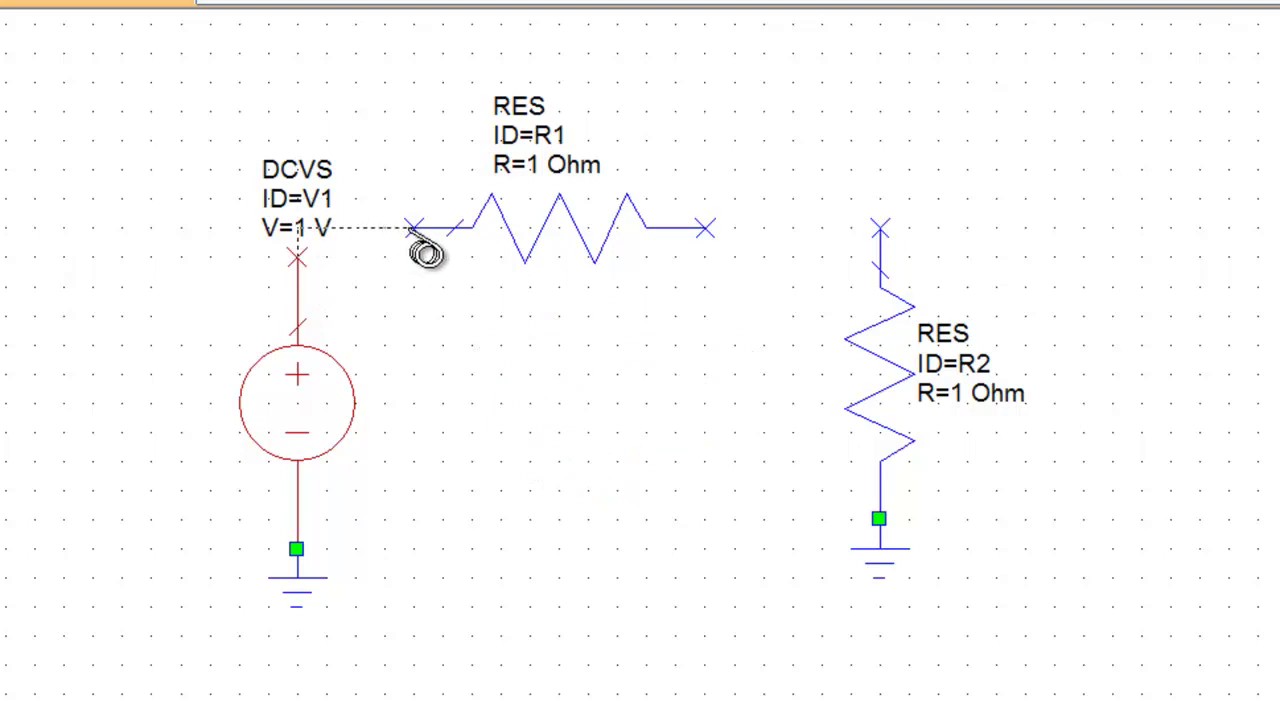
{"action": "left_click", "coordinate": [413, 228]}
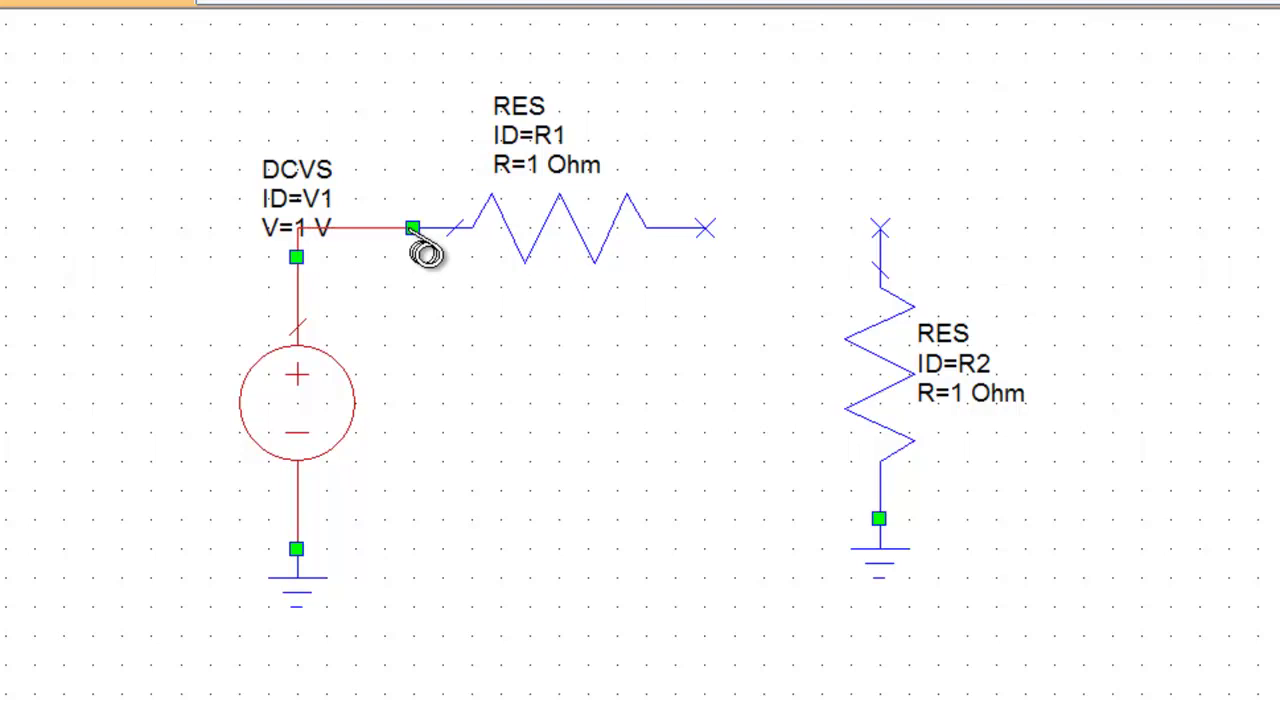
{"action": "left_click", "coordinate": [705, 228]}
{"action": "left_click", "coordinate": [879, 228]}
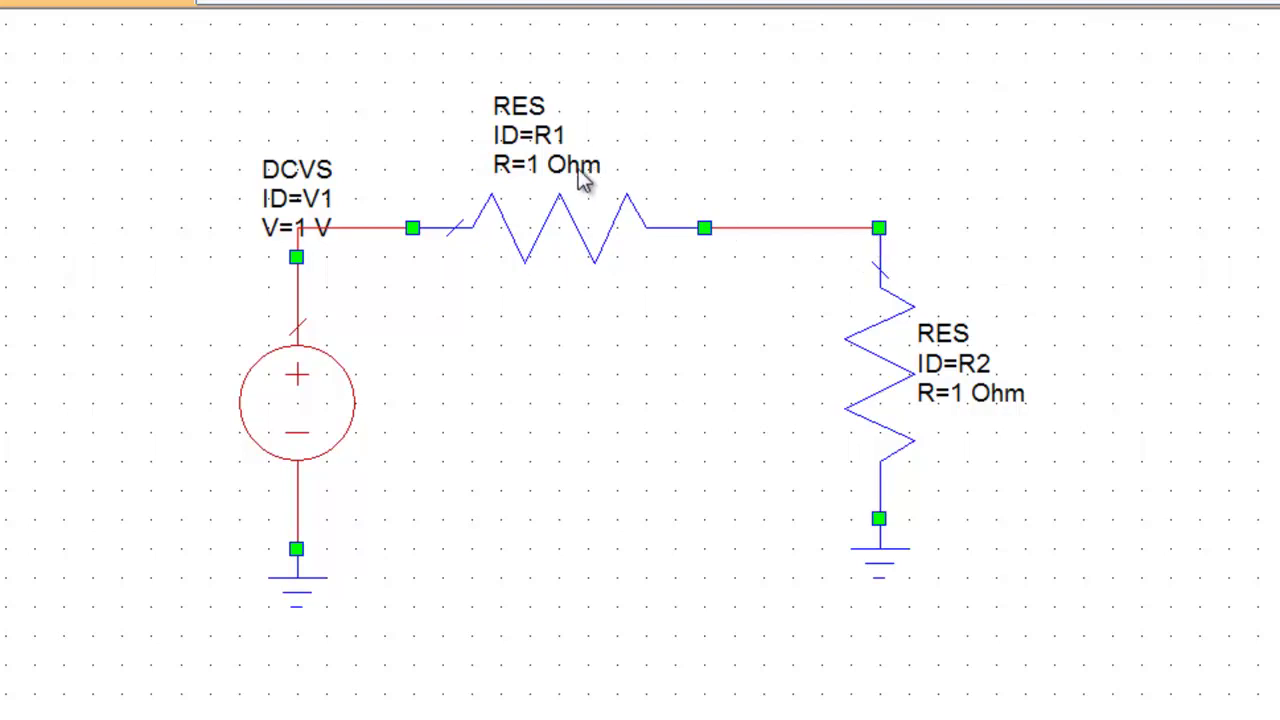
Move V1's parameter label aside and change the source voltage to 2 V
{"action": "left_click", "coordinate": [291, 180]}
{"action": "left_click_drag", "start_coordinate": [277, 191], "coordinate": [217, 177]}
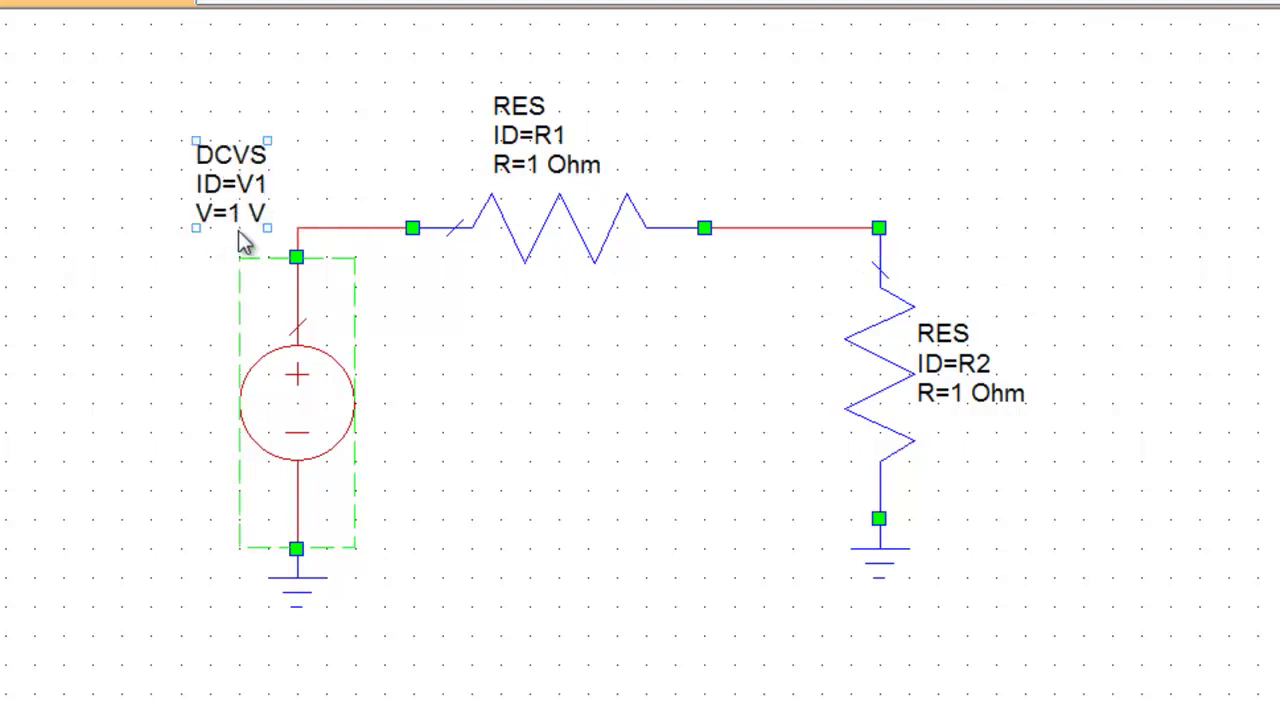
{"action": "double_click", "coordinate": [238, 216]}
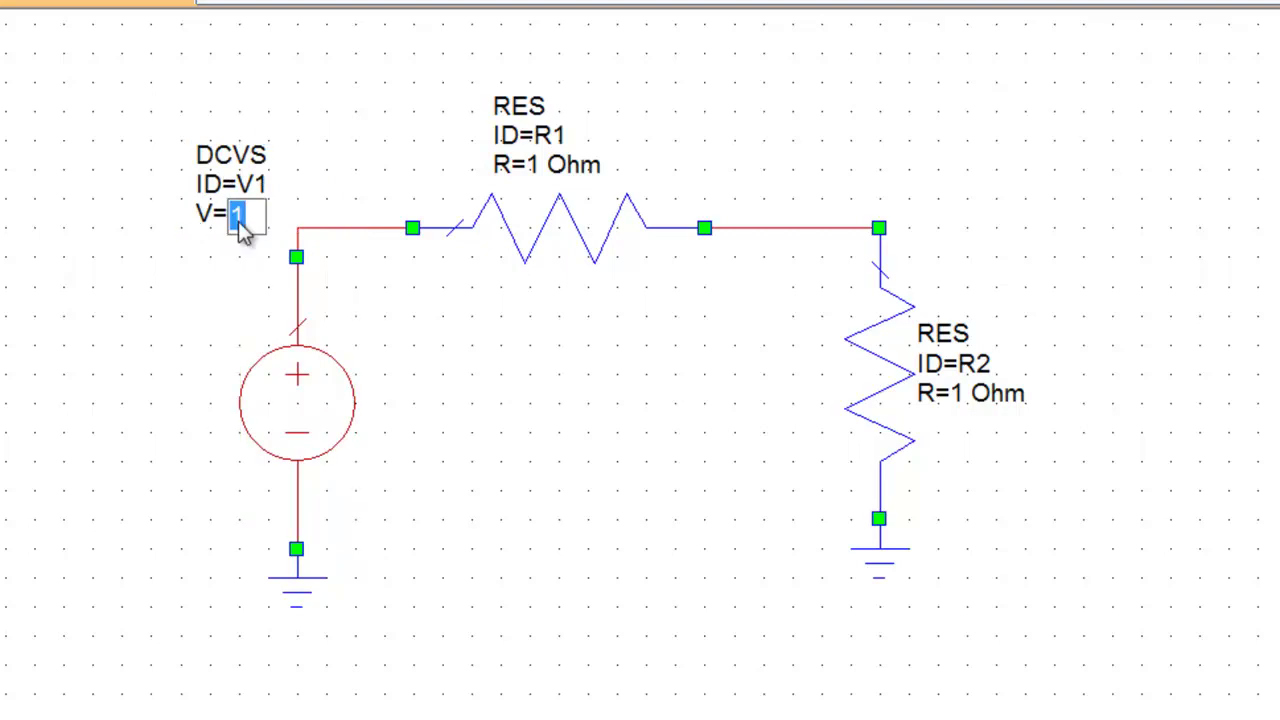
{"action": "type", "text": "2"}
{"action": "key", "text": "Return"}
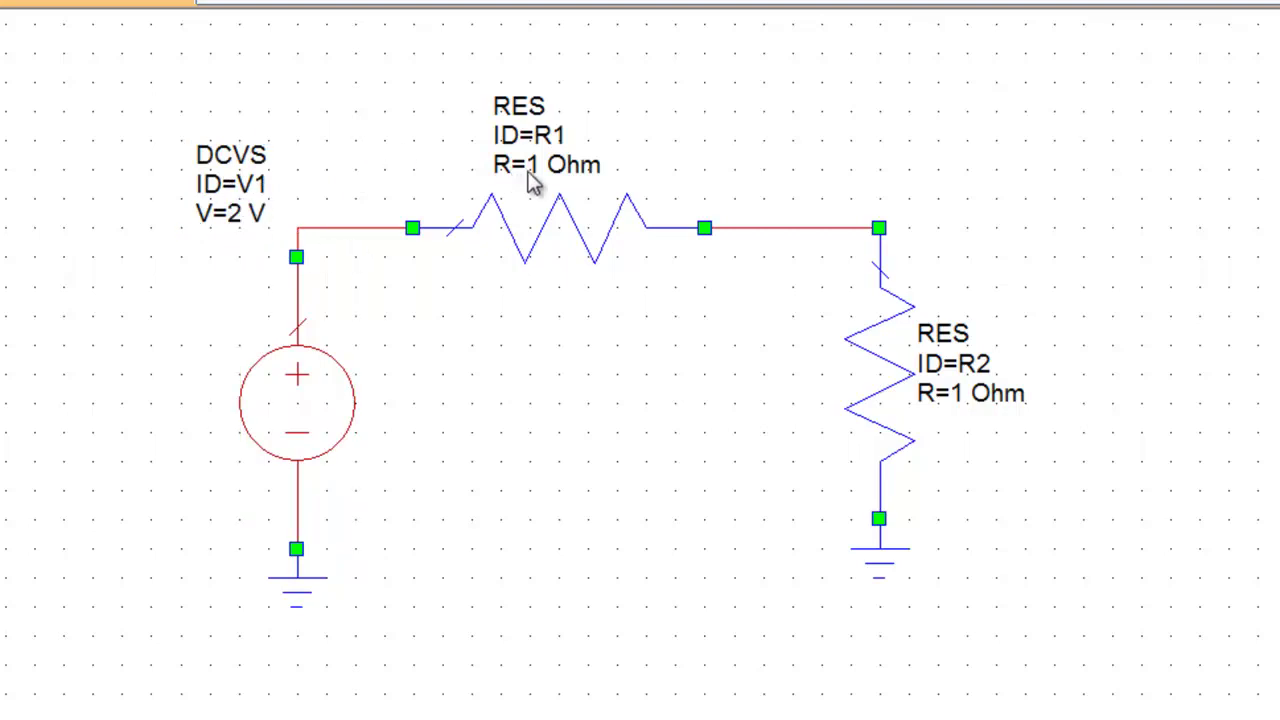
Set resistors R1 and R2 to 50 Ohm each
{"action": "double_click", "coordinate": [534, 168]}
{"action": "type", "text": "50"}
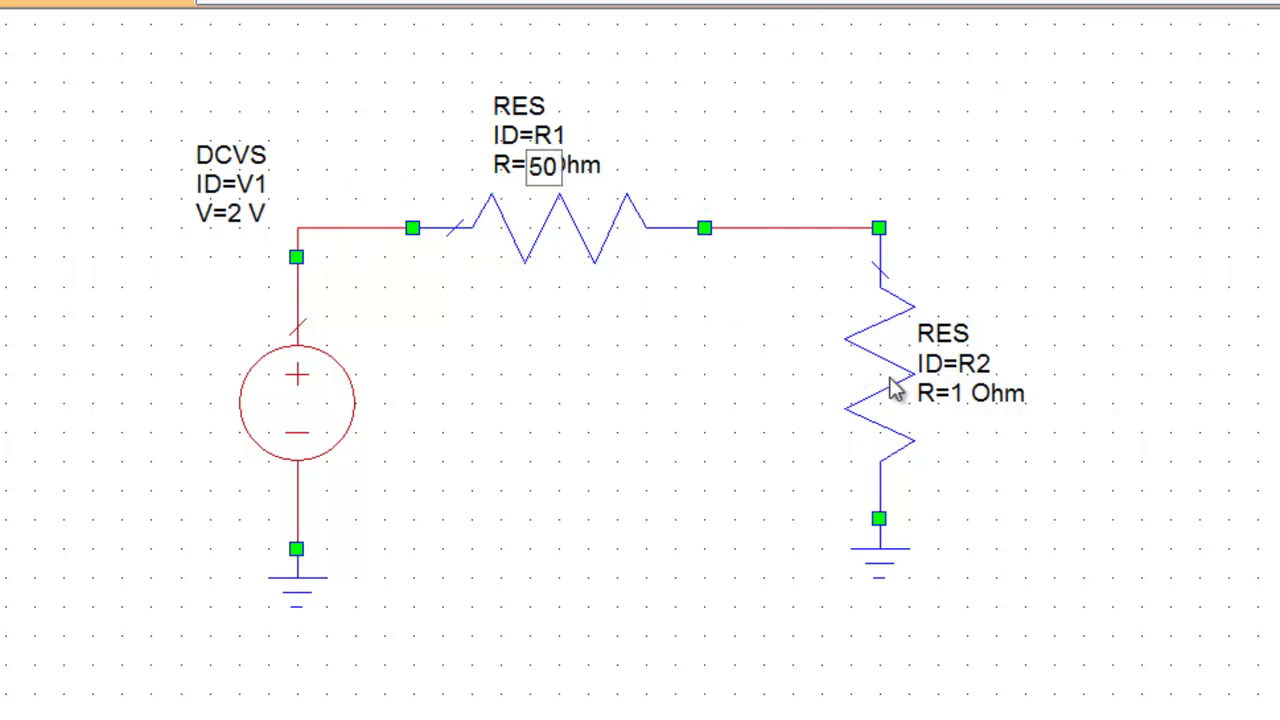
{"action": "double_click", "coordinate": [960, 395]}
{"action": "type", "text": "50"}
{"action": "left_click", "coordinate": [1007, 515]}
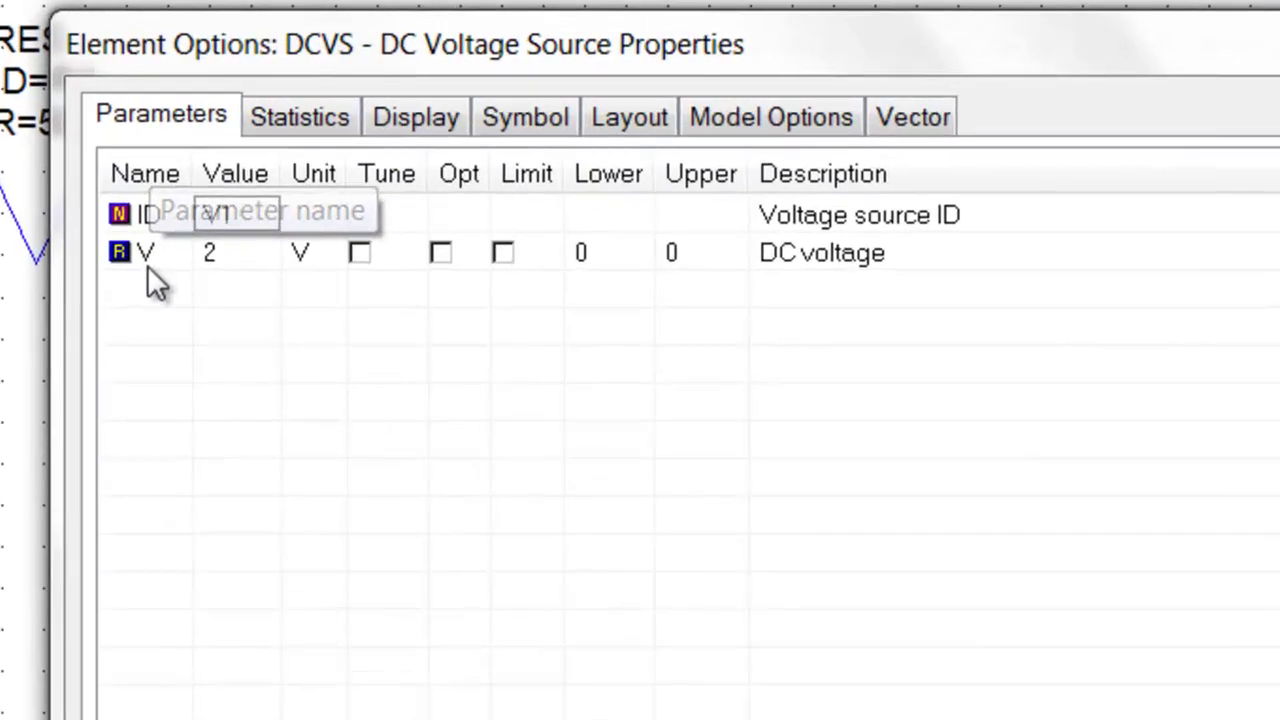
{"action": "left_click", "coordinate": [217, 259]}
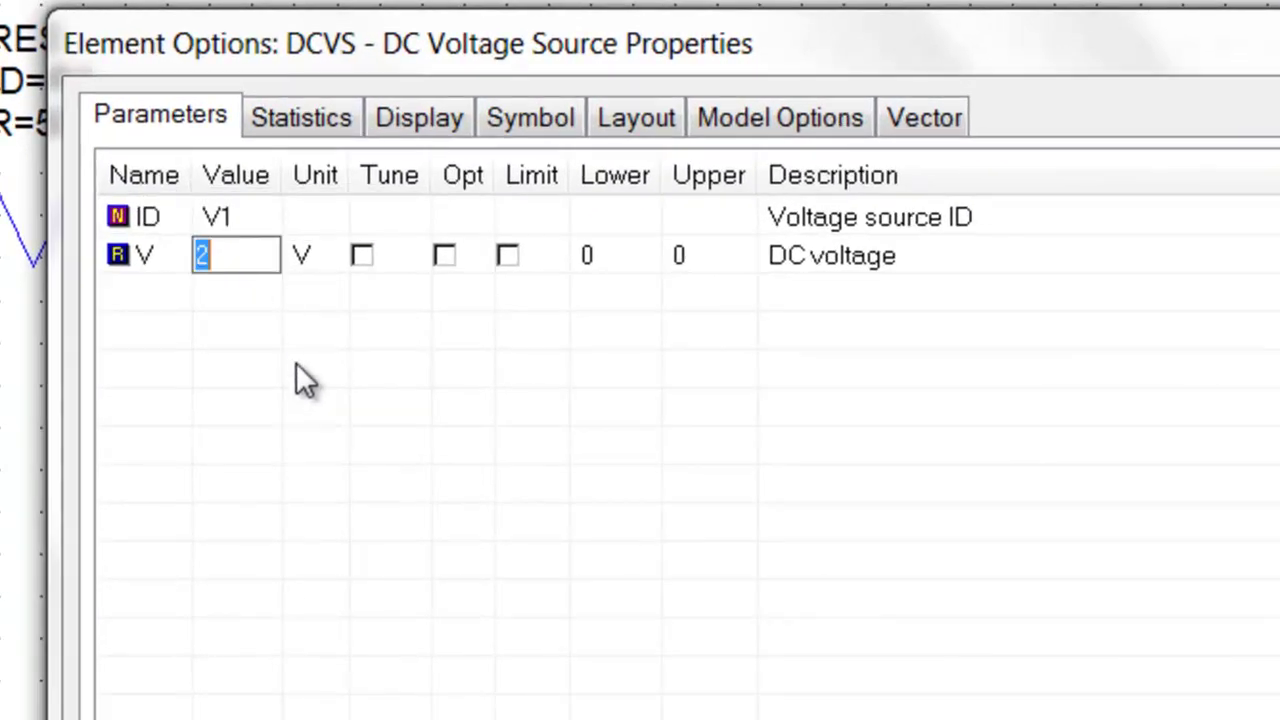
{"action": "key", "text": "Return"}
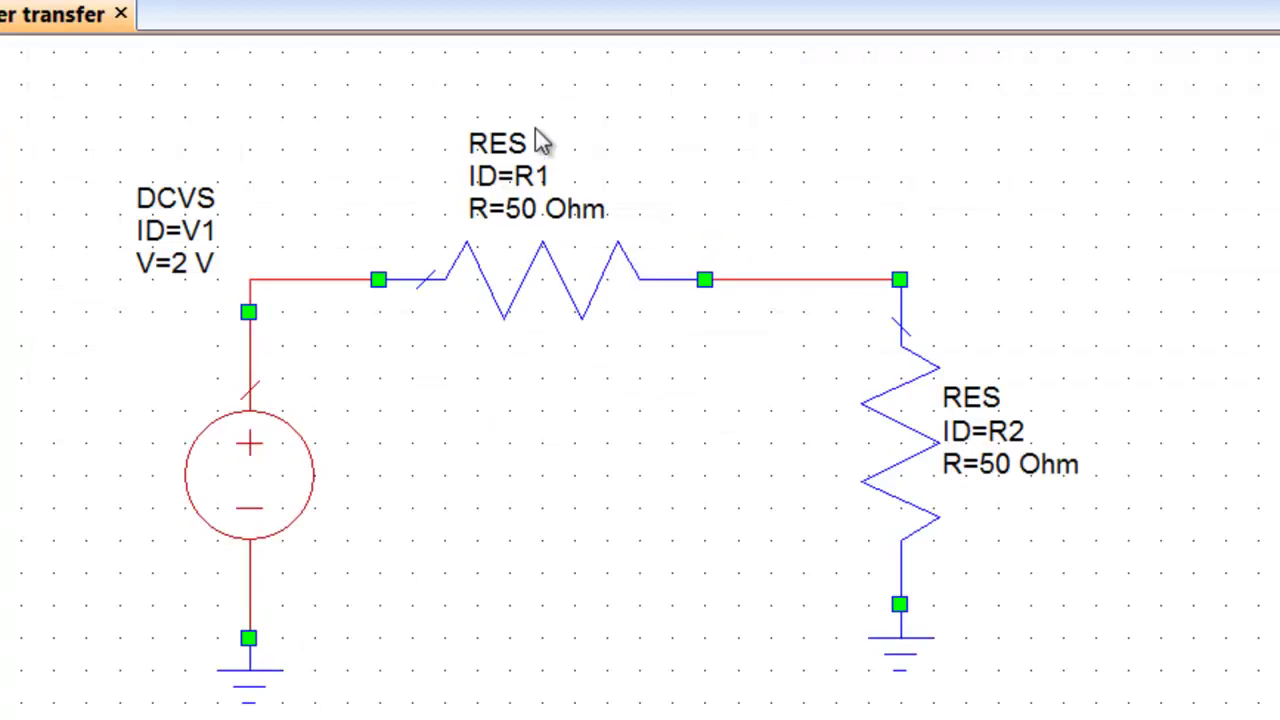
{"action": "left_click", "coordinate": [520, 265]}
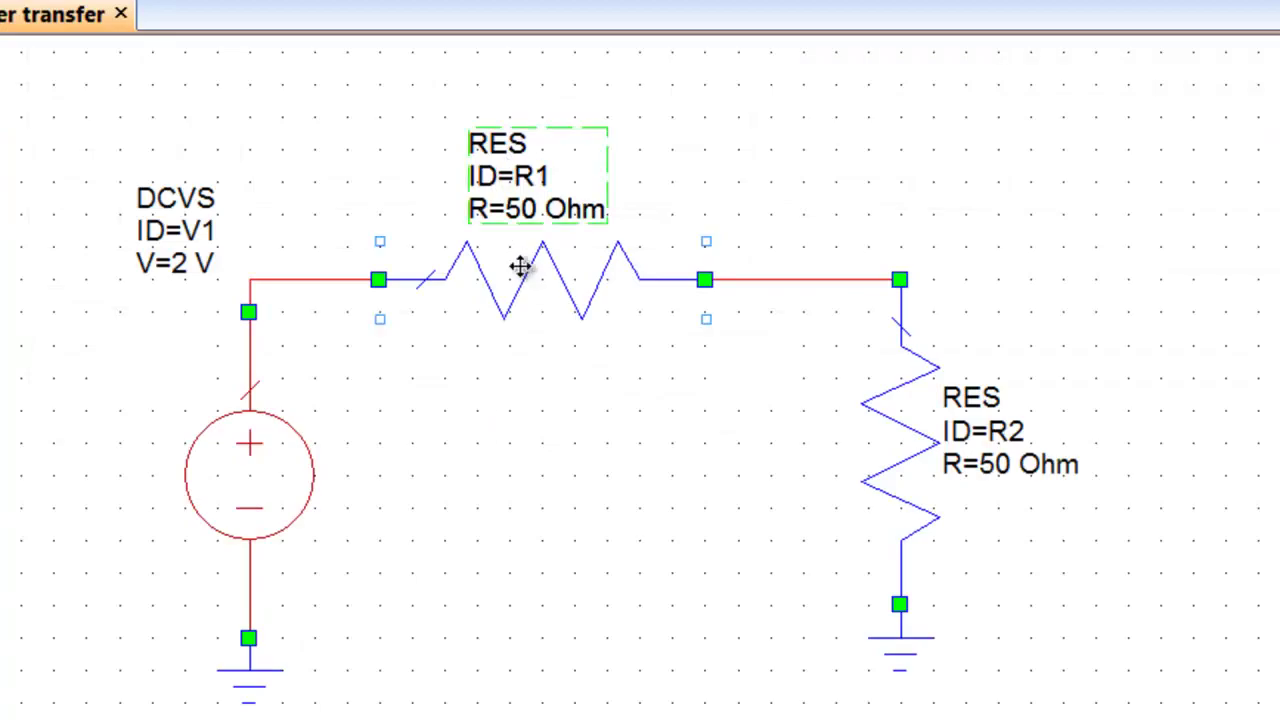
{"action": "right_click", "coordinate": [520, 265]}
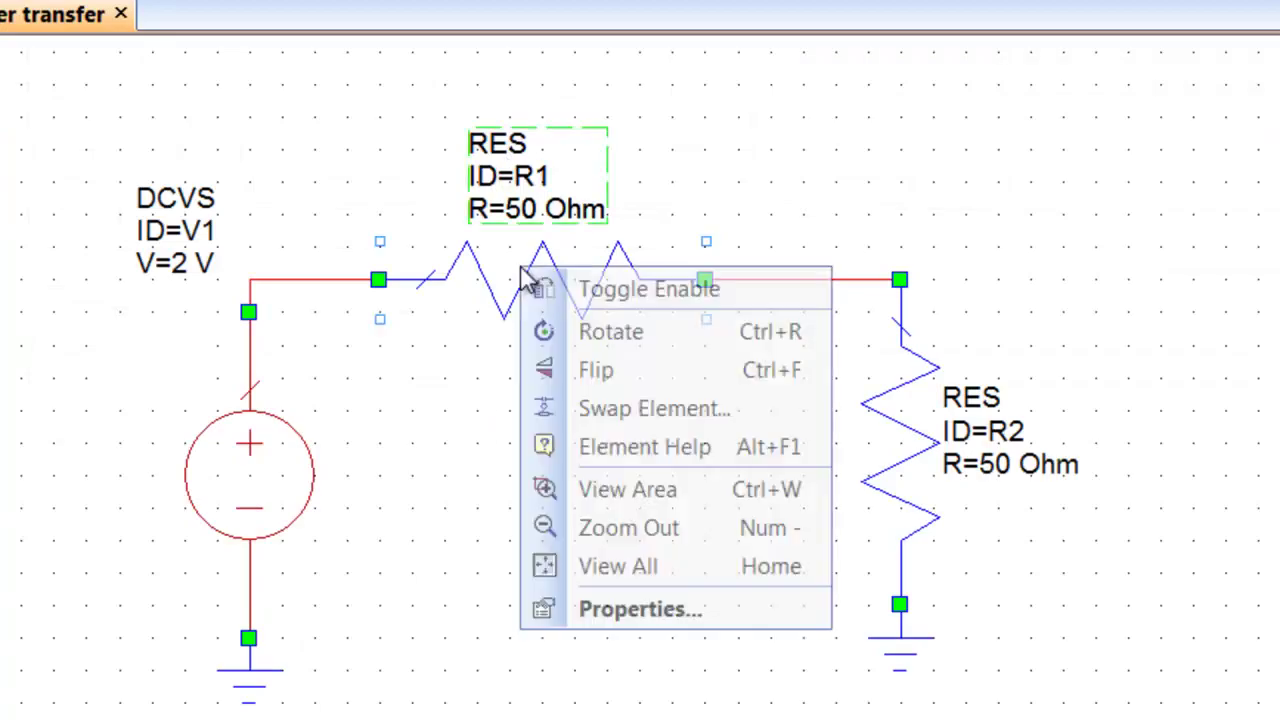
{"action": "left_click", "coordinate": [680, 610]}
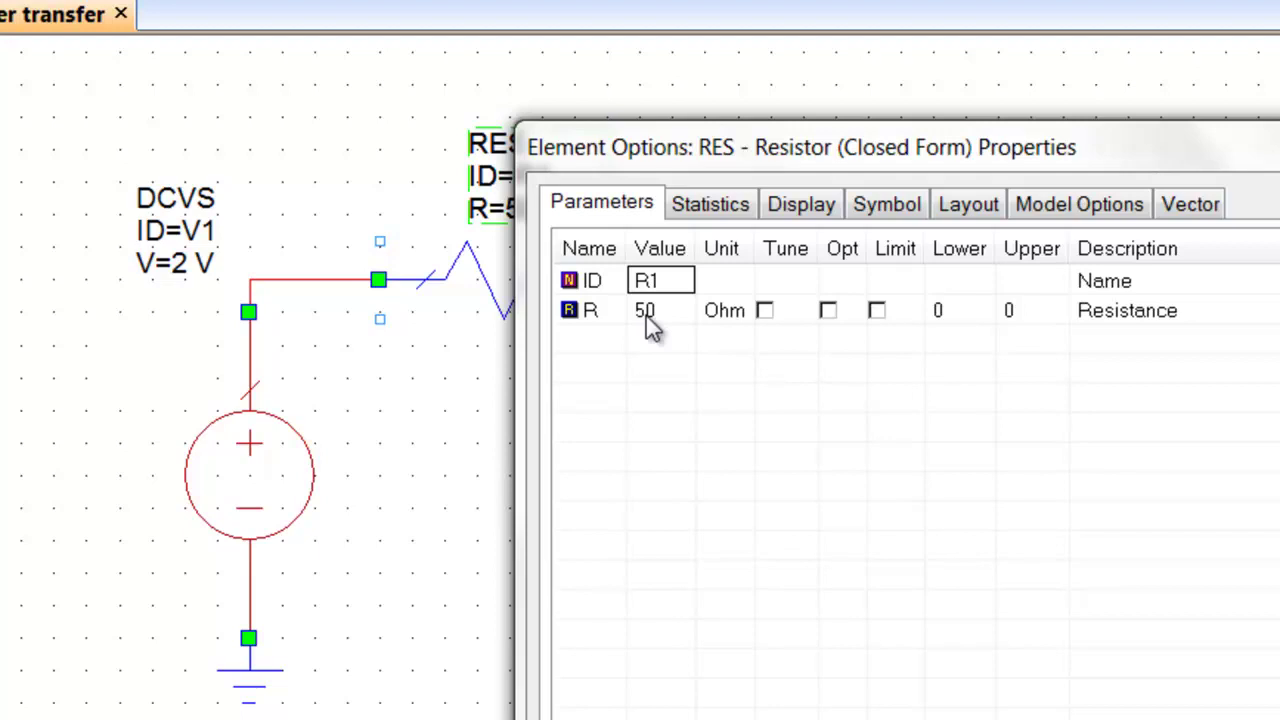
{"action": "key", "text": "Return"}
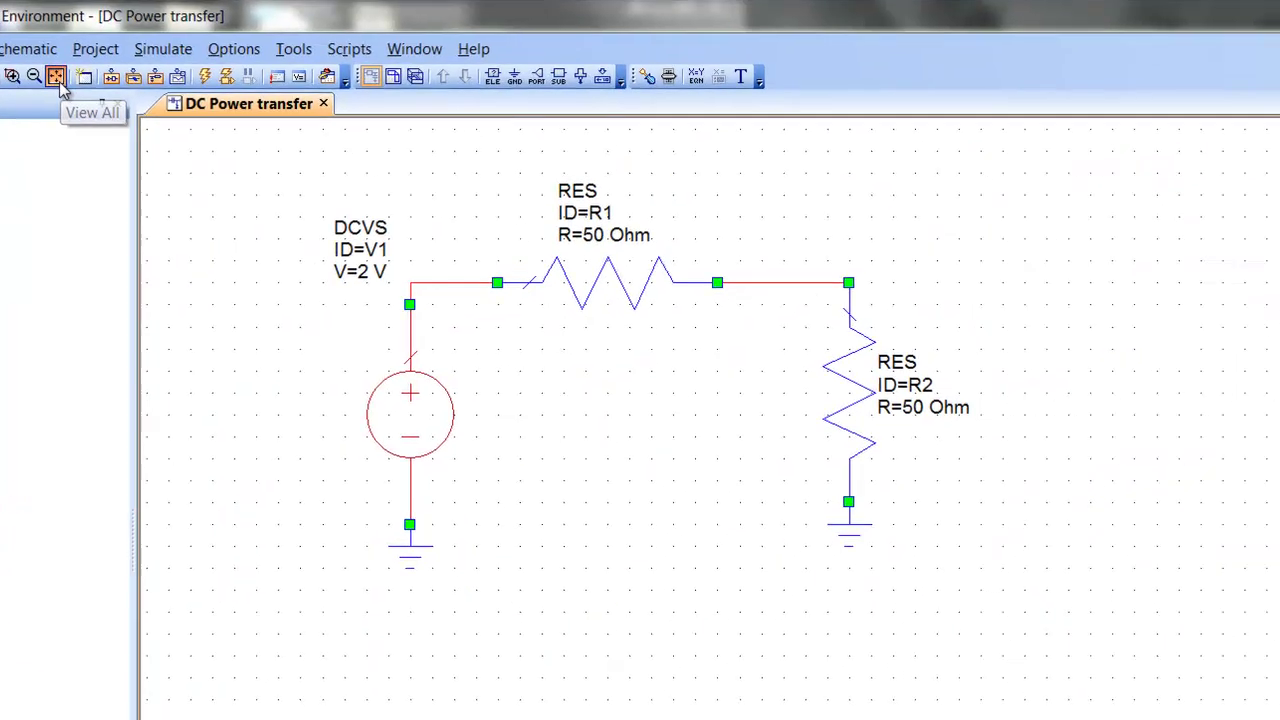
Fit the whole divider schematic in the window and bring up the Draw menu
{"action": "left_click", "coordinate": [62, 80]}
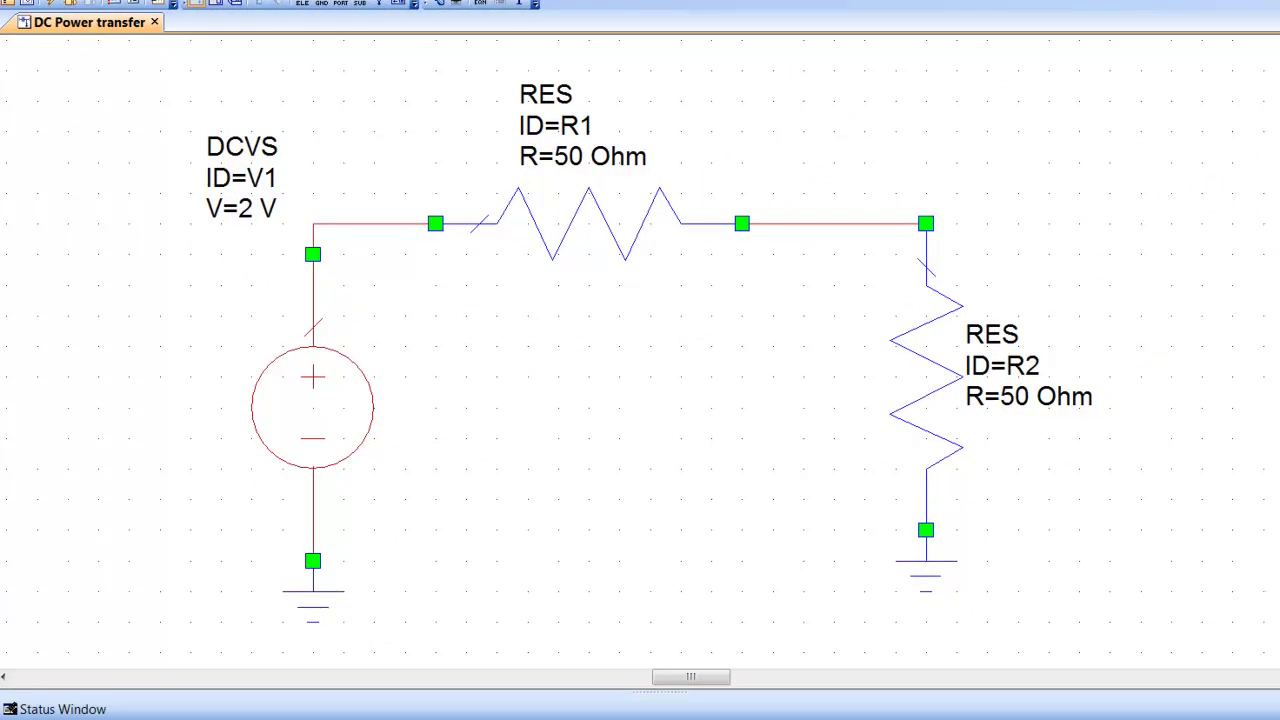
{"action": "left_click", "coordinate": [60, 40]}
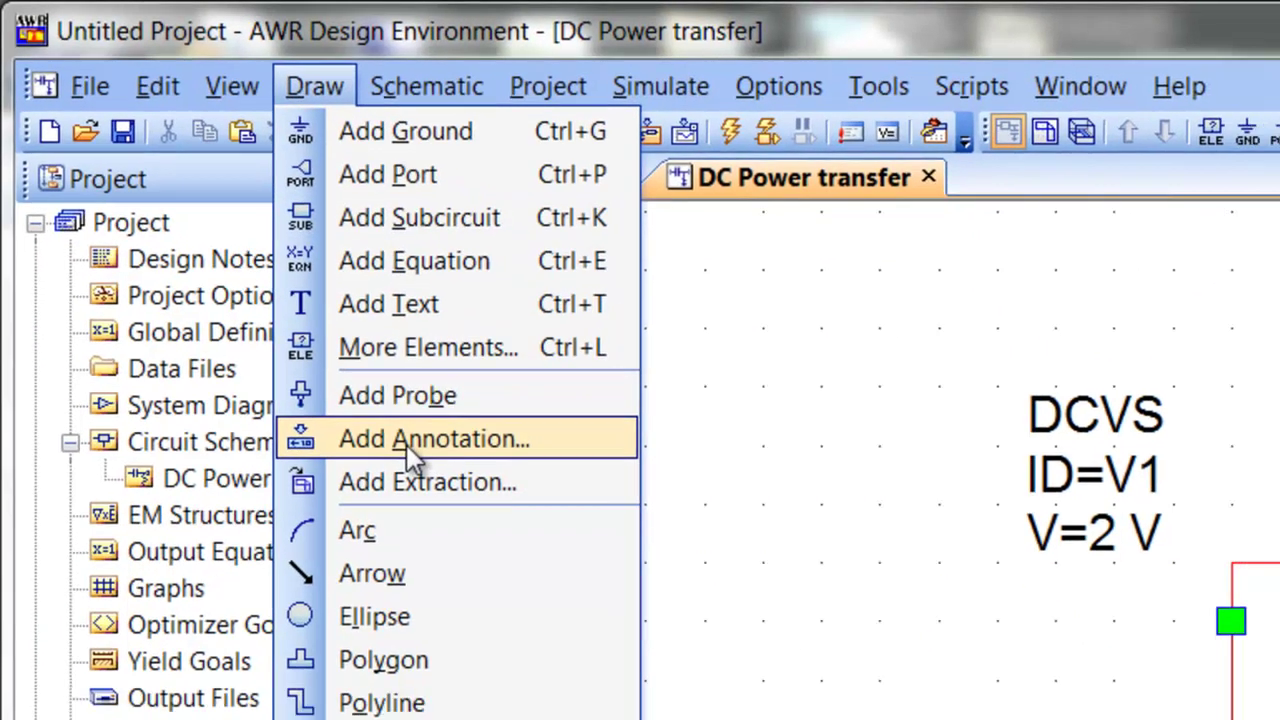
Add the DCVA_E element-voltage annotation alongside DCIA, targeting the DC Power transfer schematic
{"action": "key", "text": "Escape"}
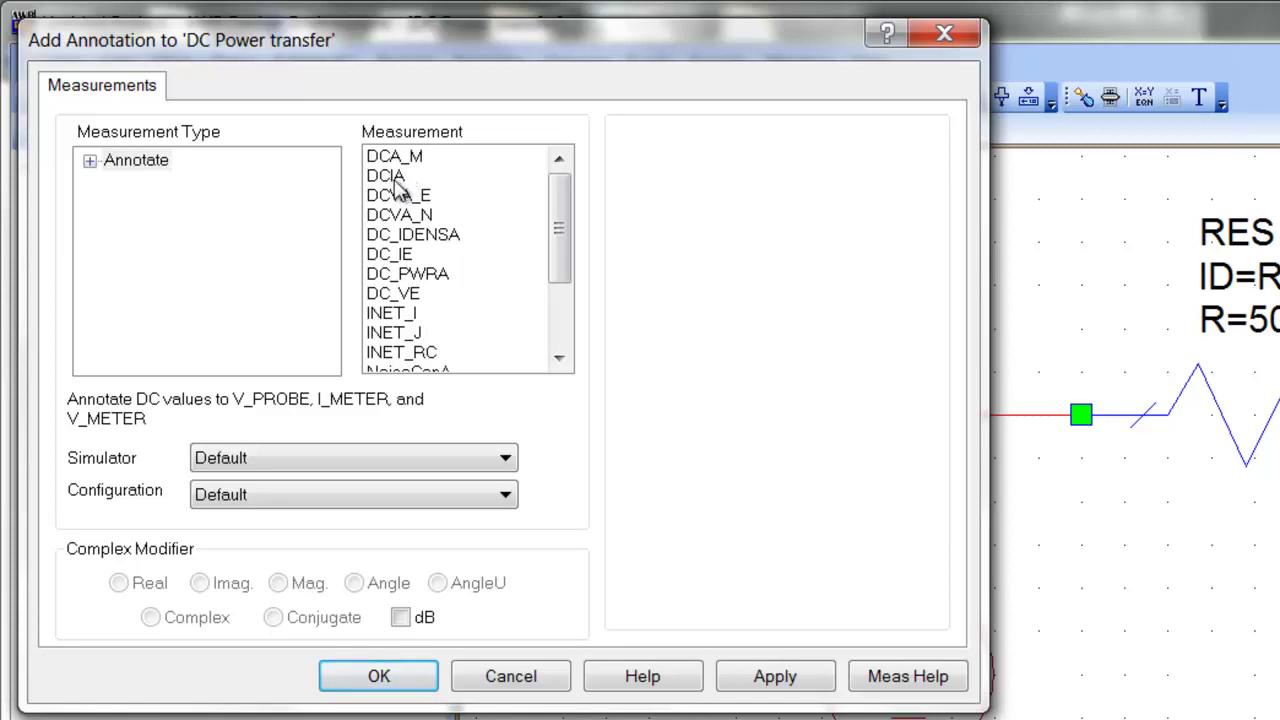
{"action": "left_click", "coordinate": [394, 177]}
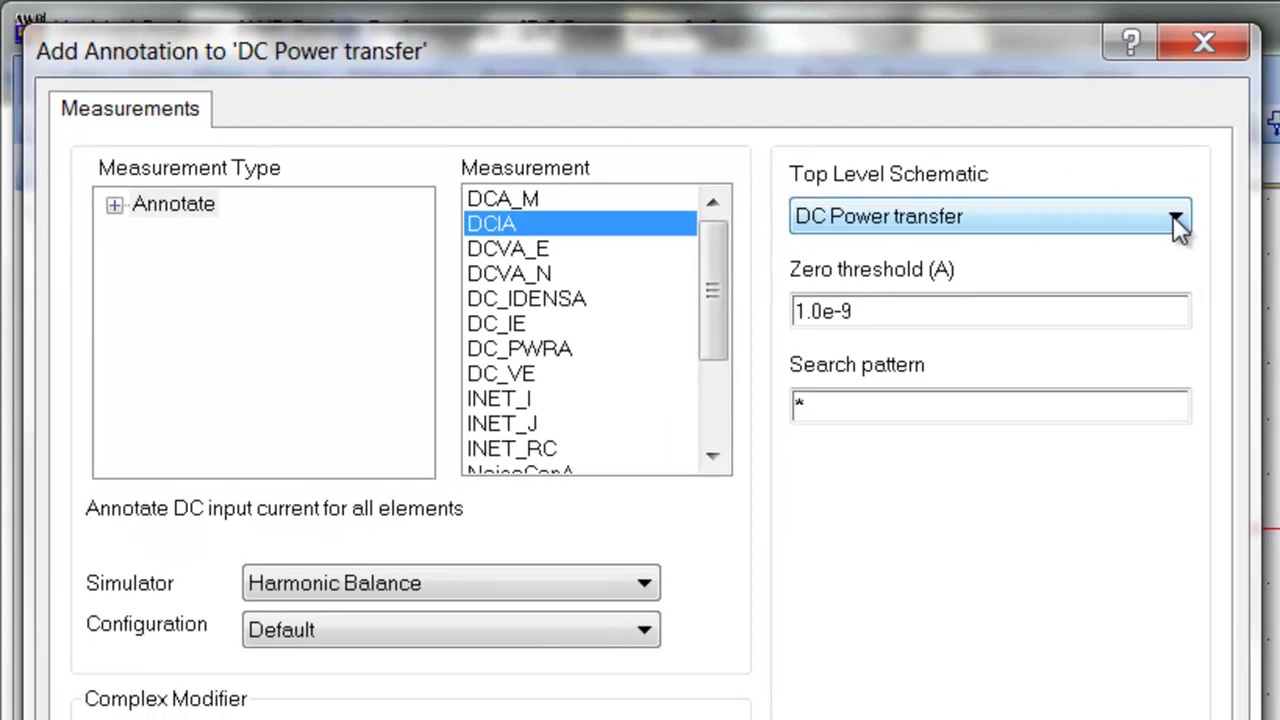
{"action": "left_click", "coordinate": [1174, 218]}
{"action": "left_click", "coordinate": [1174, 218]}
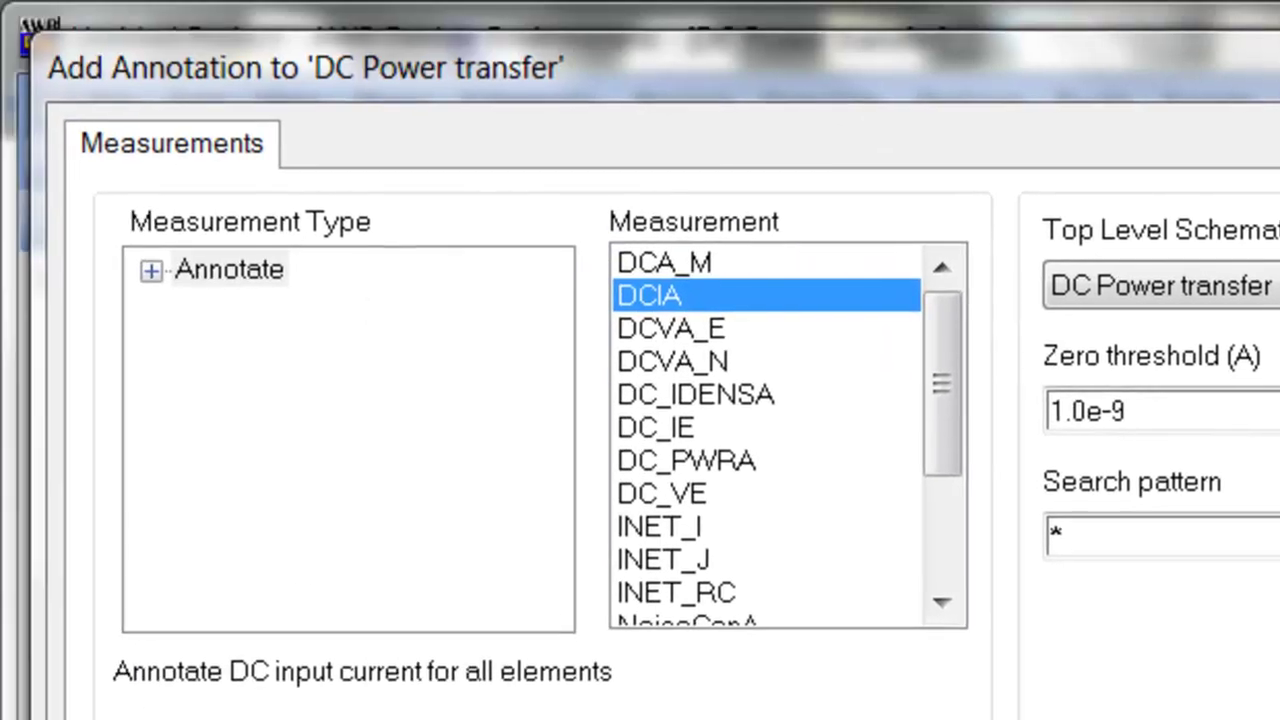
{"action": "left_click", "coordinate": [676, 333]}
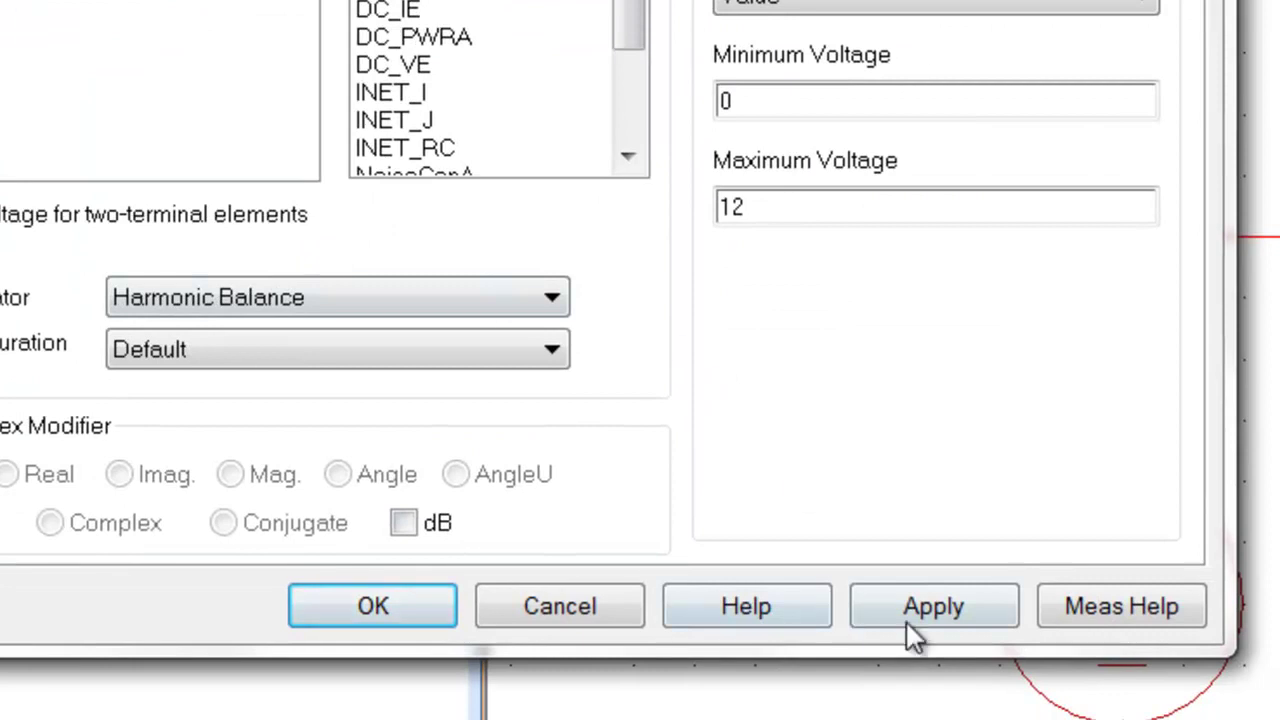
{"action": "left_click", "coordinate": [942, 628]}
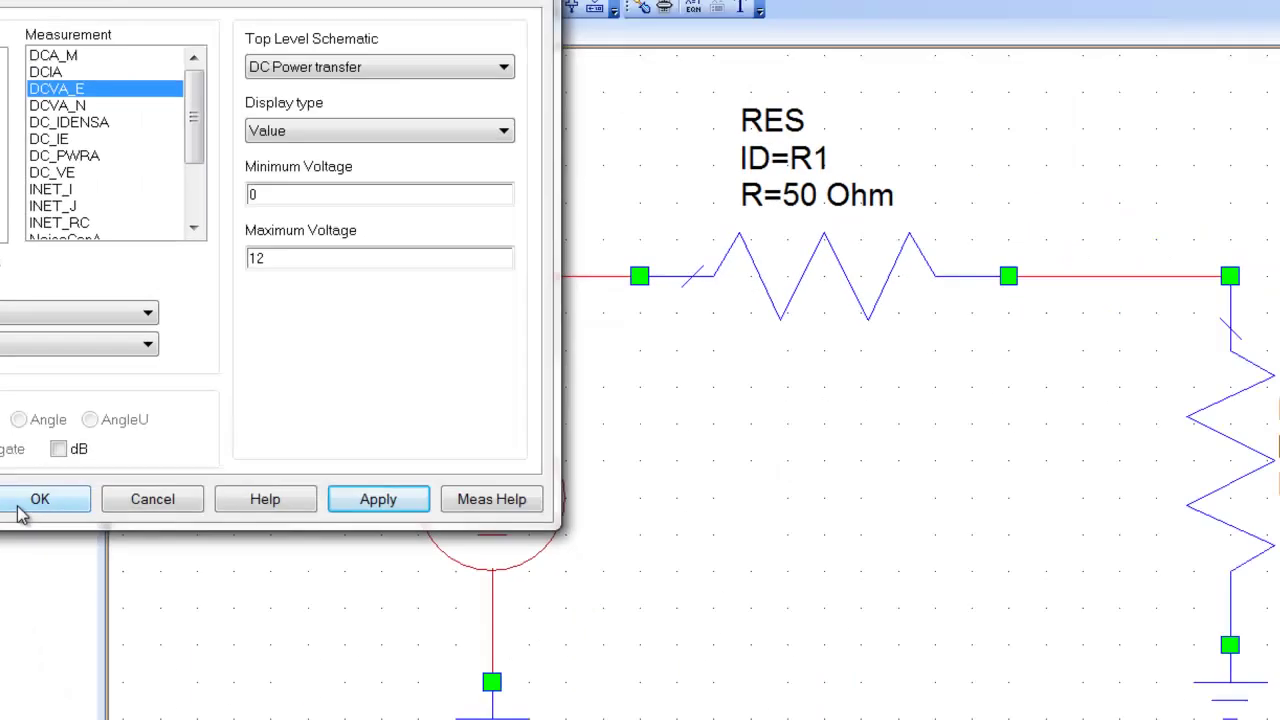
Run Analyze so the divider shows 20 mA through the loop and 1 V per resistor
{"action": "left_click", "coordinate": [322, 612]}
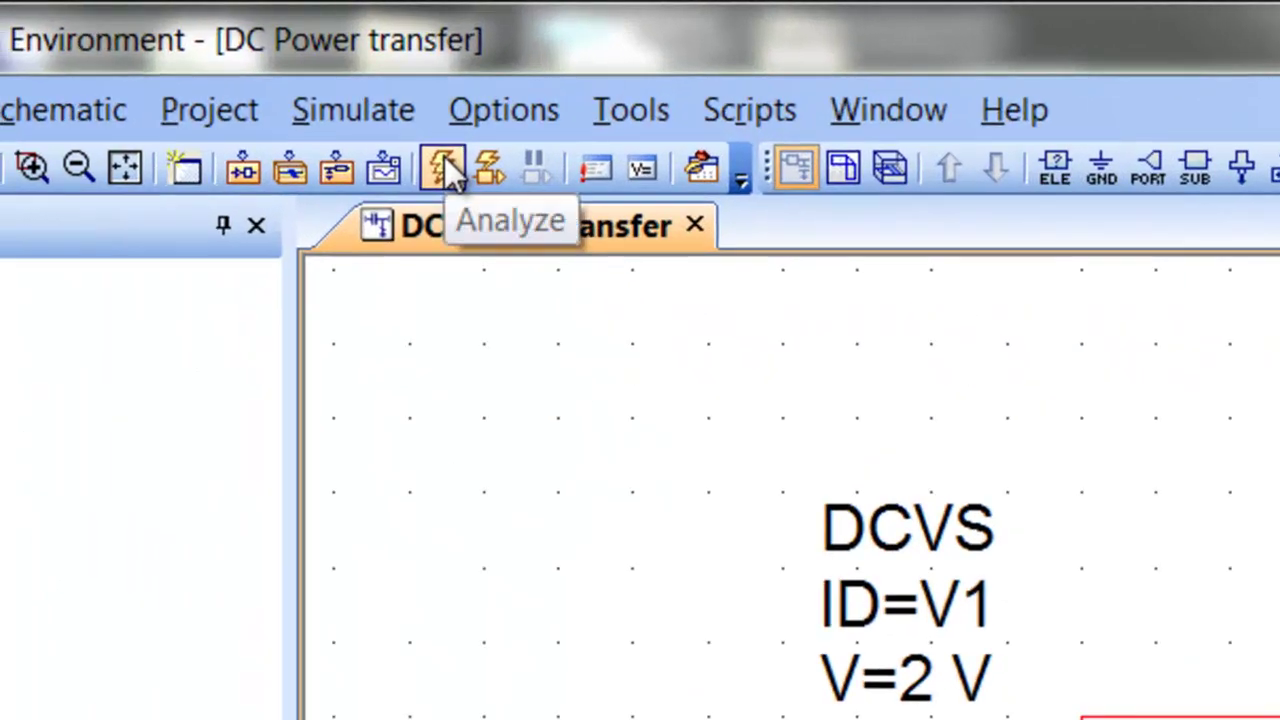
{"action": "left_click", "coordinate": [444, 160]}
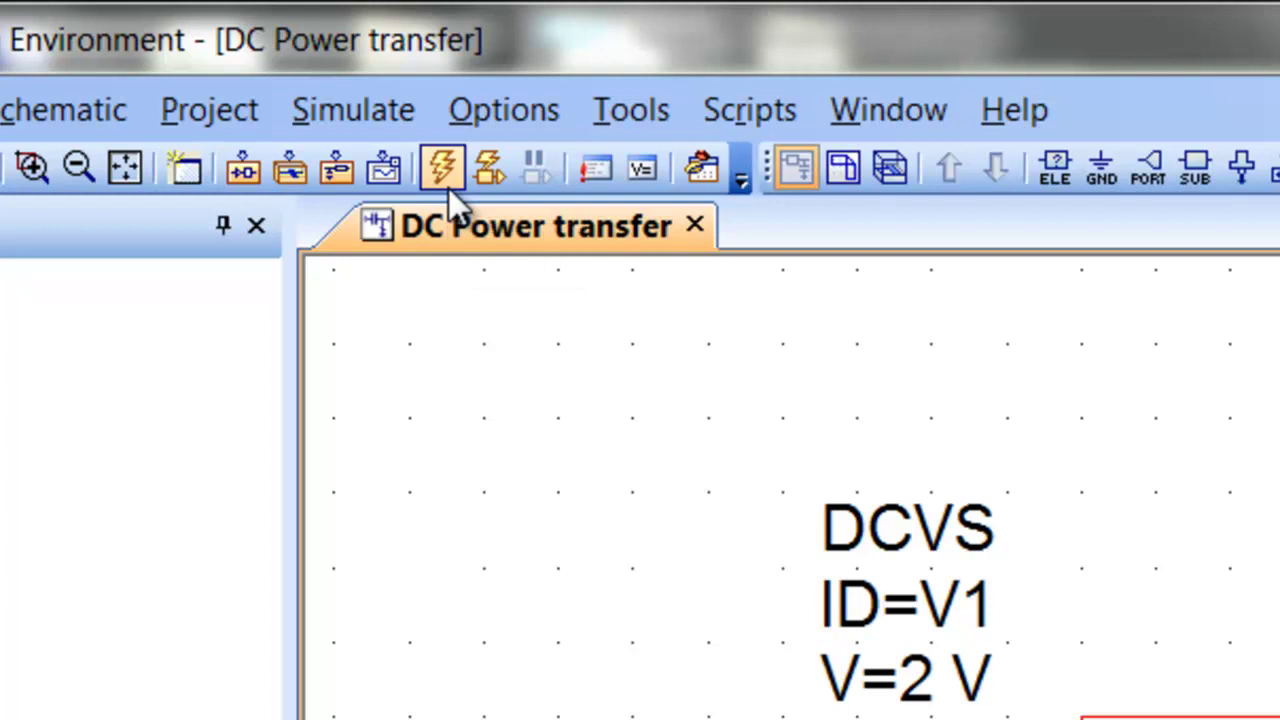
{"action": "left_click", "coordinate": [448, 188]}
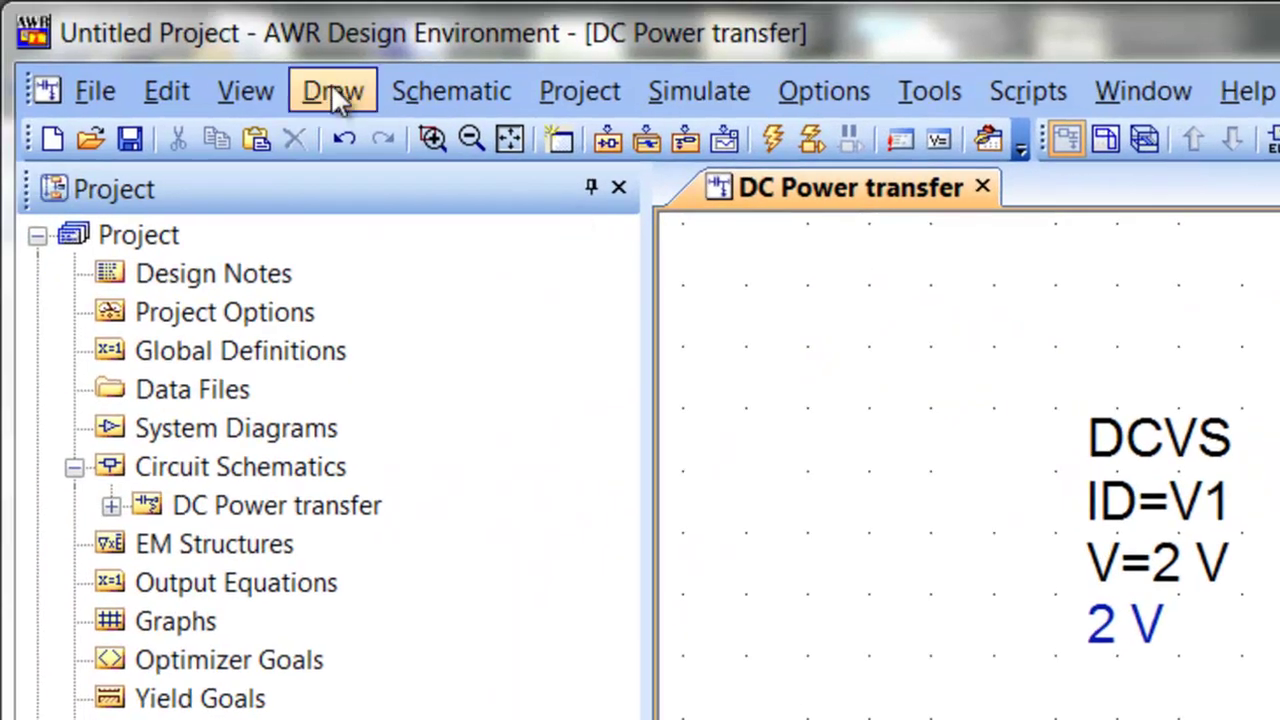
Add the DC_PWRA all-element power annotation through Draw > Add Annotation
{"action": "left_click", "coordinate": [333, 92]}
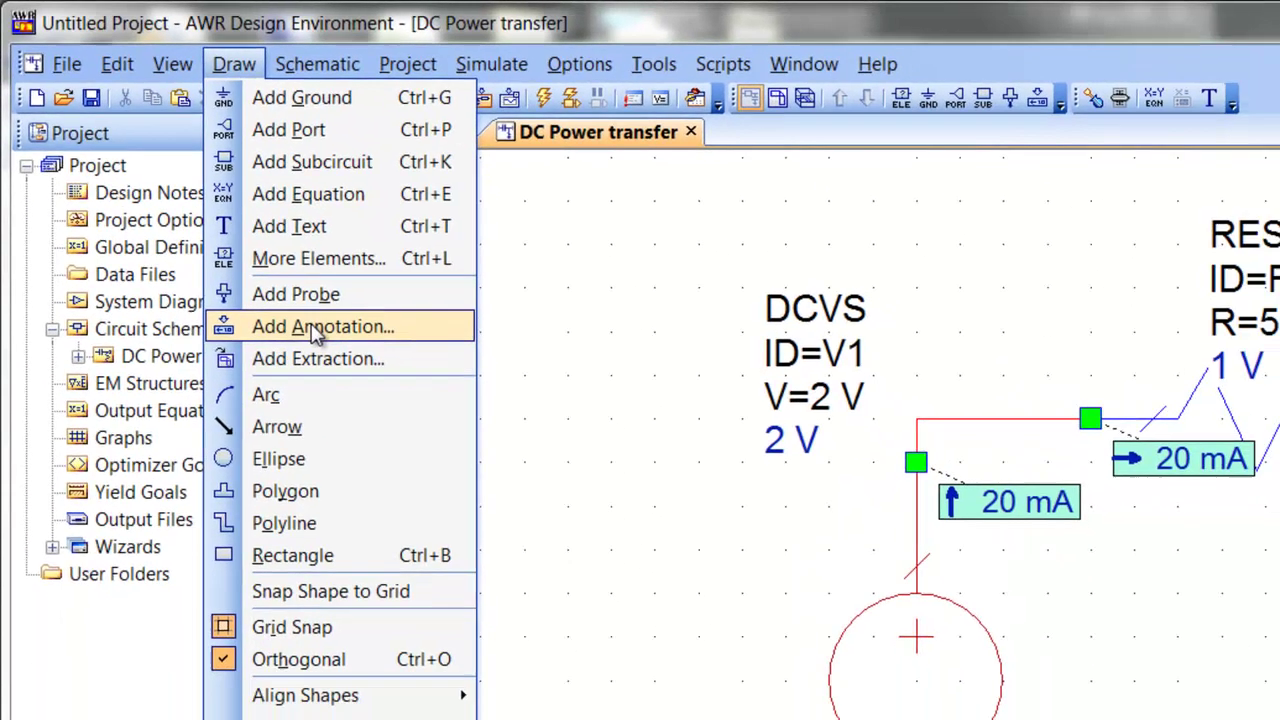
{"action": "left_click", "coordinate": [316, 333]}
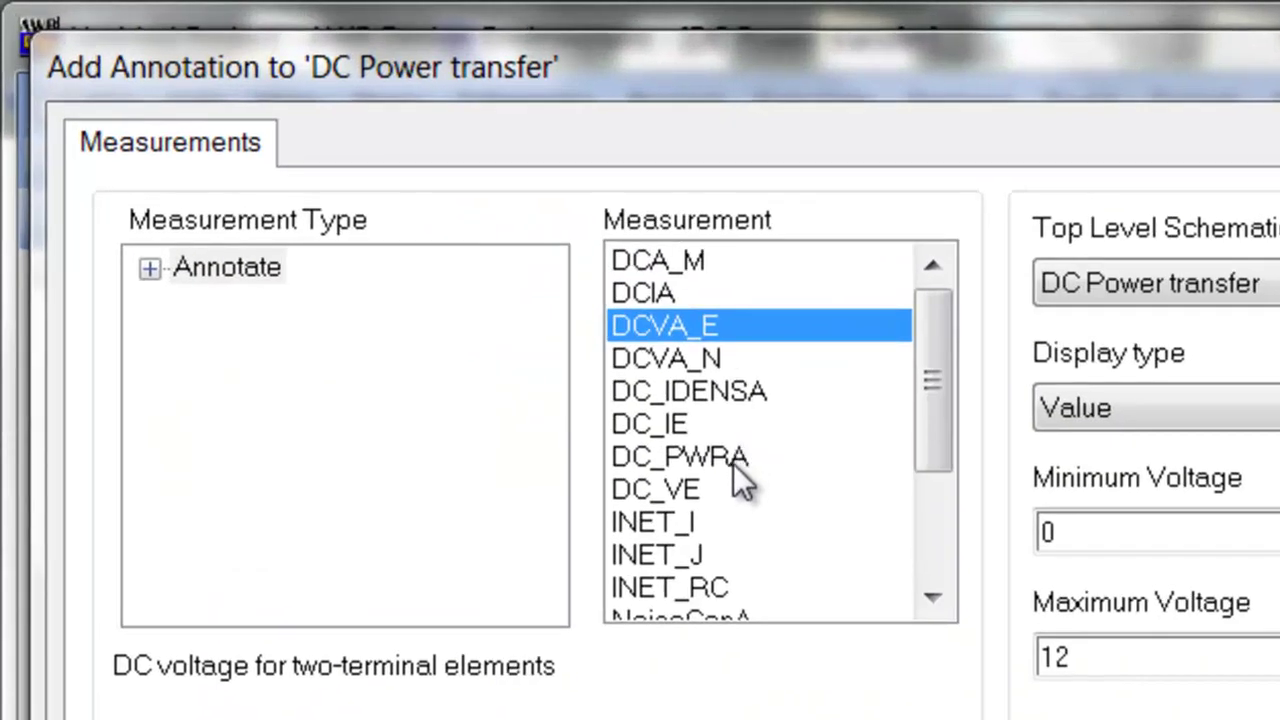
{"action": "left_click", "coordinate": [735, 467]}
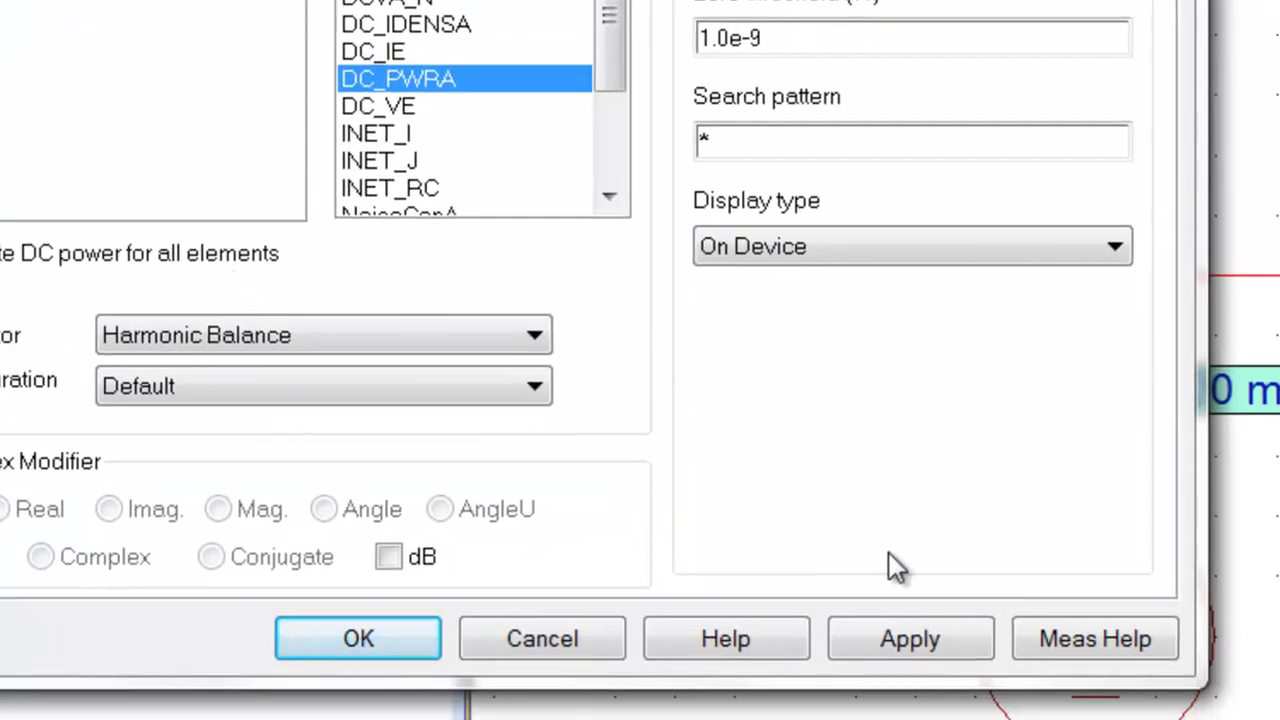
{"action": "left_click", "coordinate": [931, 635]}
{"action": "left_click", "coordinate": [338, 665]}
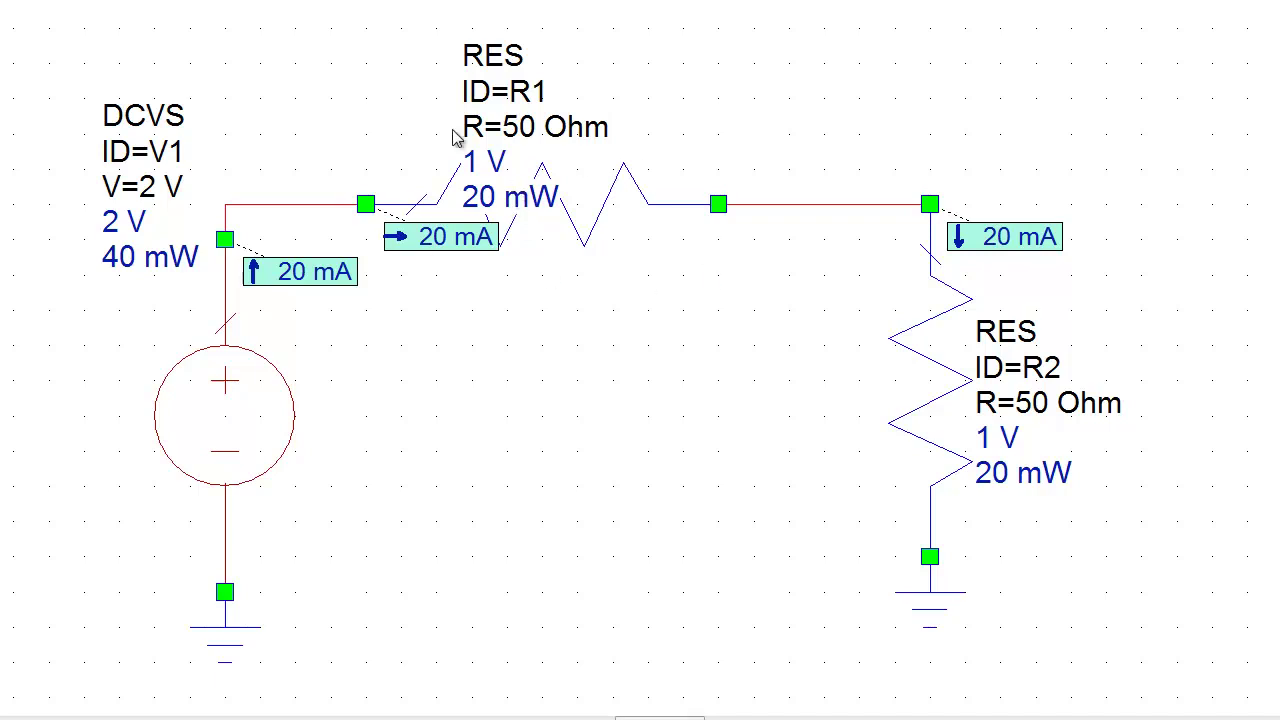
Drag R1's parameter and result text up and right, clear of the resistor symbol
{"action": "left_click", "coordinate": [519, 203]}
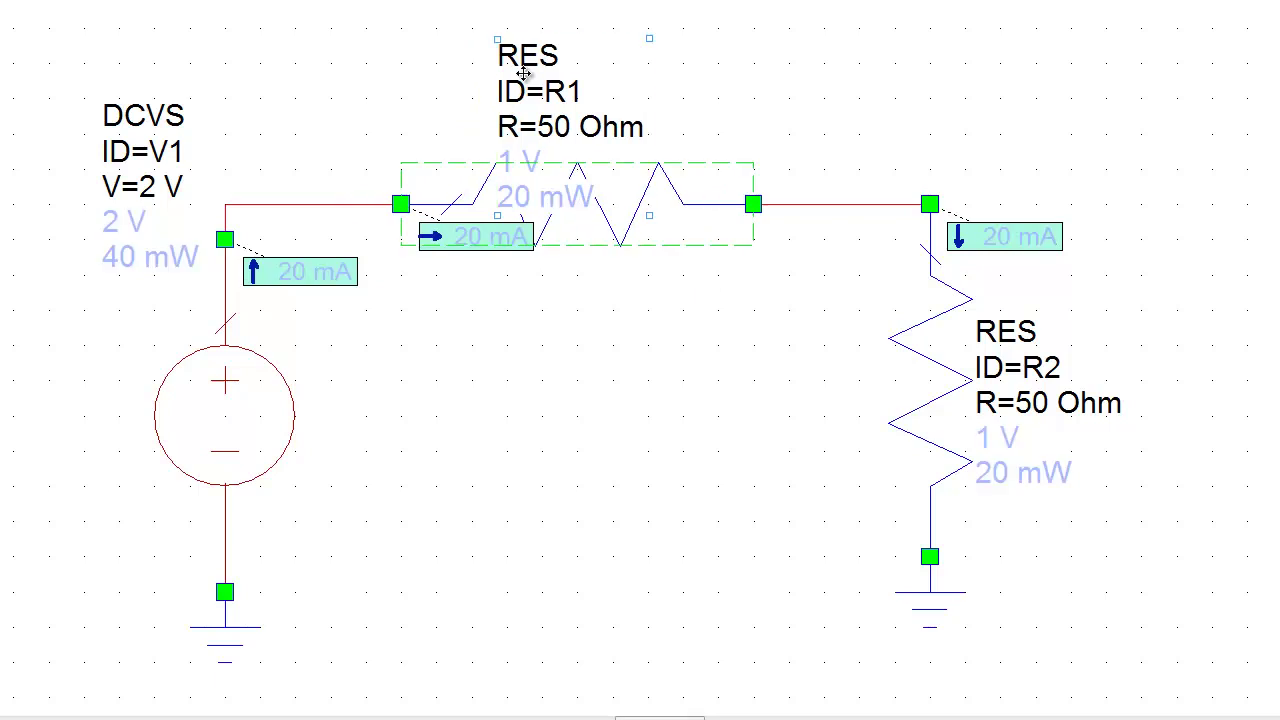
{"action": "left_click_drag", "start_coordinate": [532, 80], "coordinate": [738, 64]}
{"action": "left_click", "coordinate": [846, 449]}
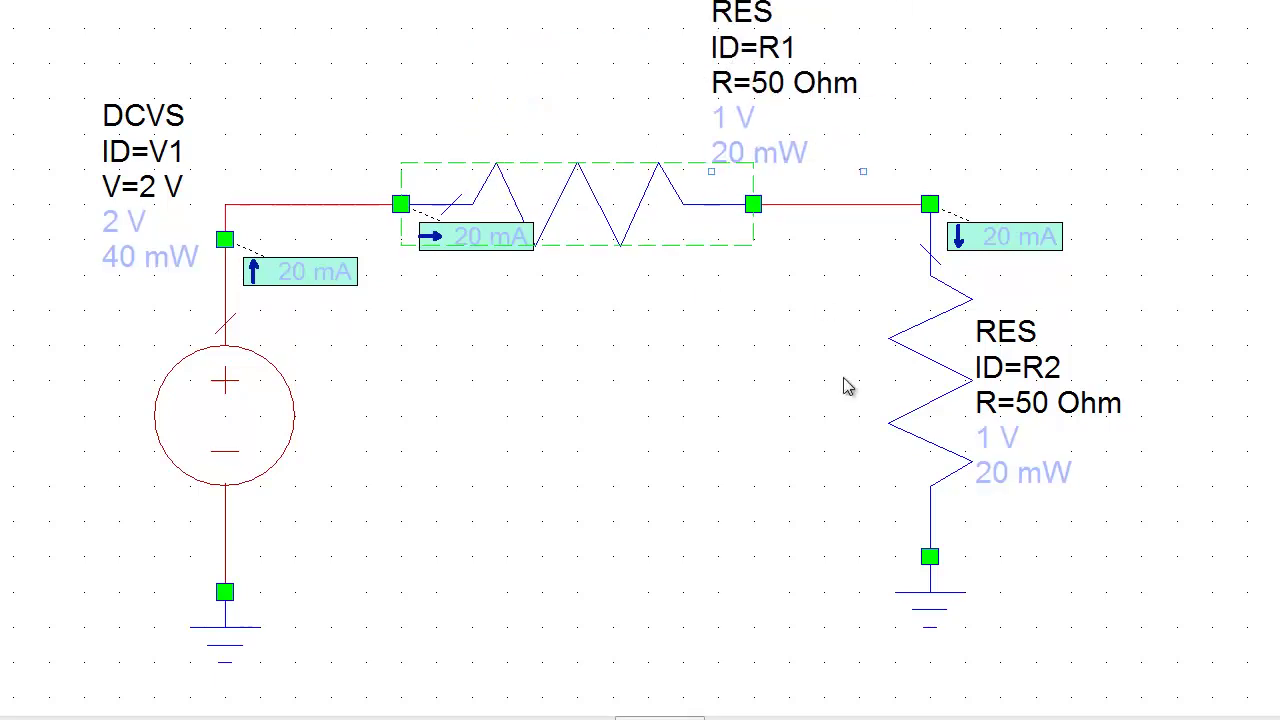
{"action": "scroll", "coordinate": [843, 450], "scroll_direction": "up", "scroll_amount": 1}
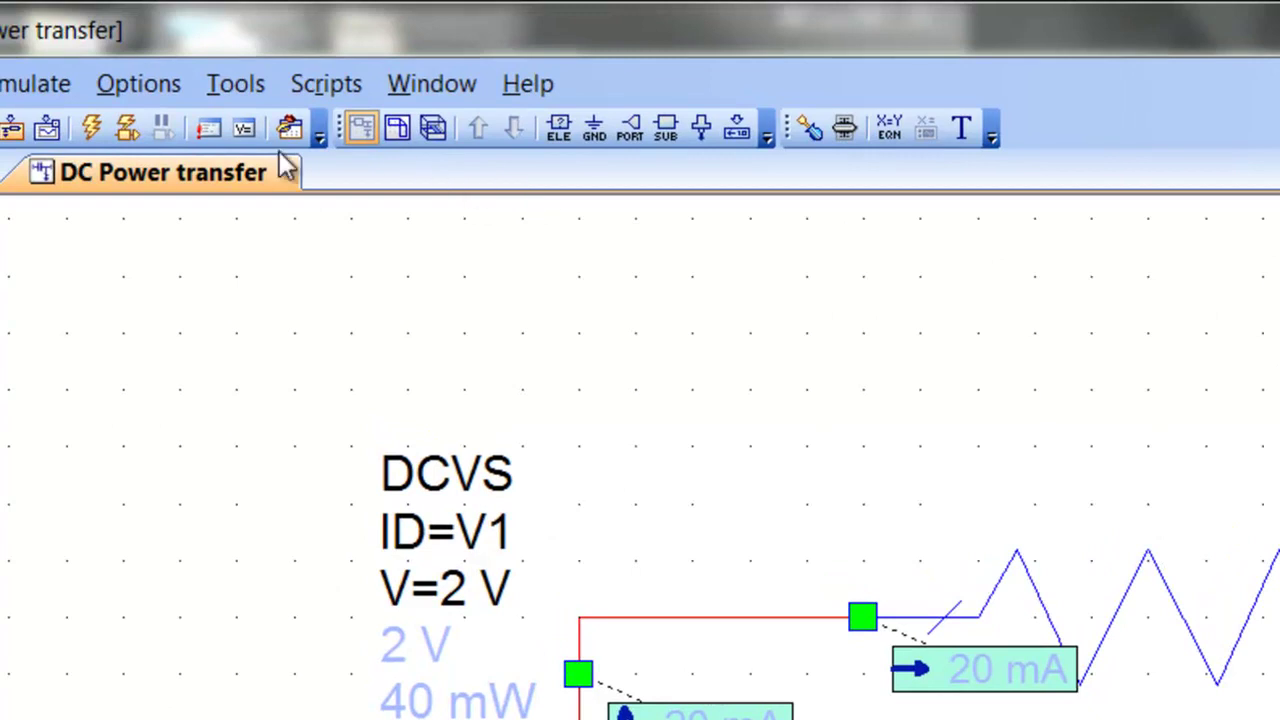
Re-run the analysis and mark the R=50 Ohm values of R1 and R2 as tunable
{"action": "left_click", "coordinate": [91, 127]}
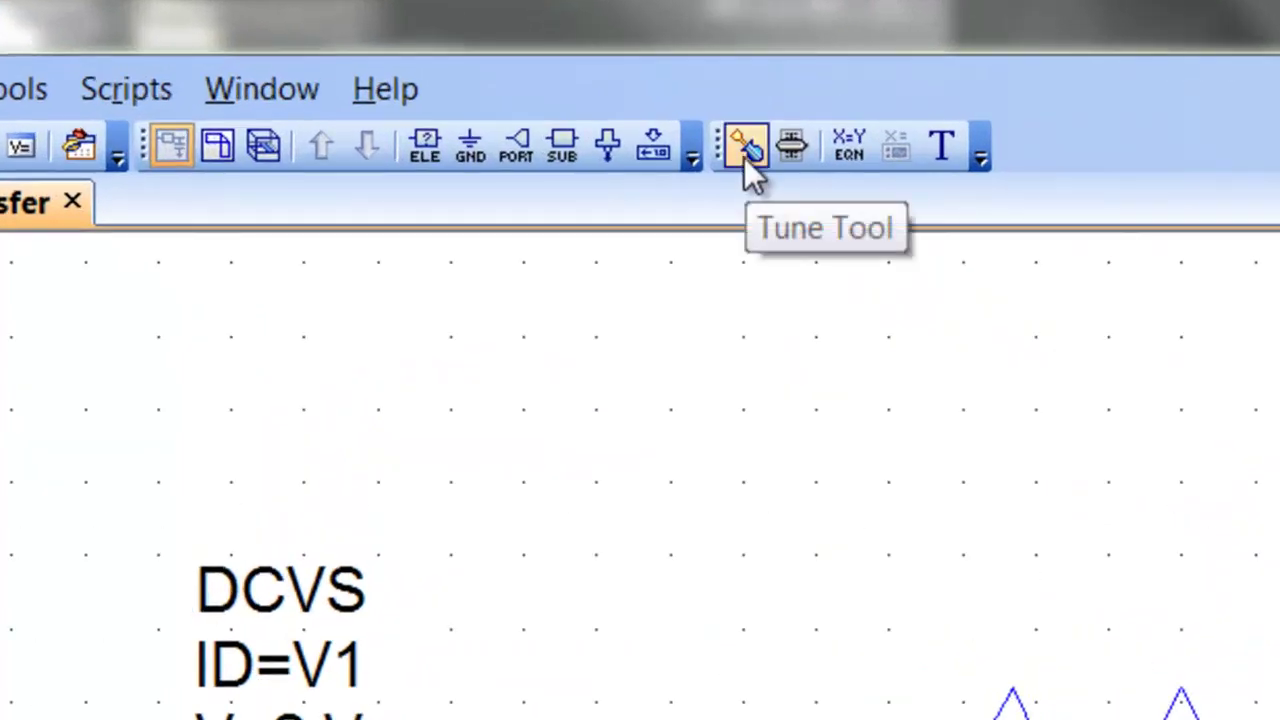
{"action": "left_click", "coordinate": [746, 150]}
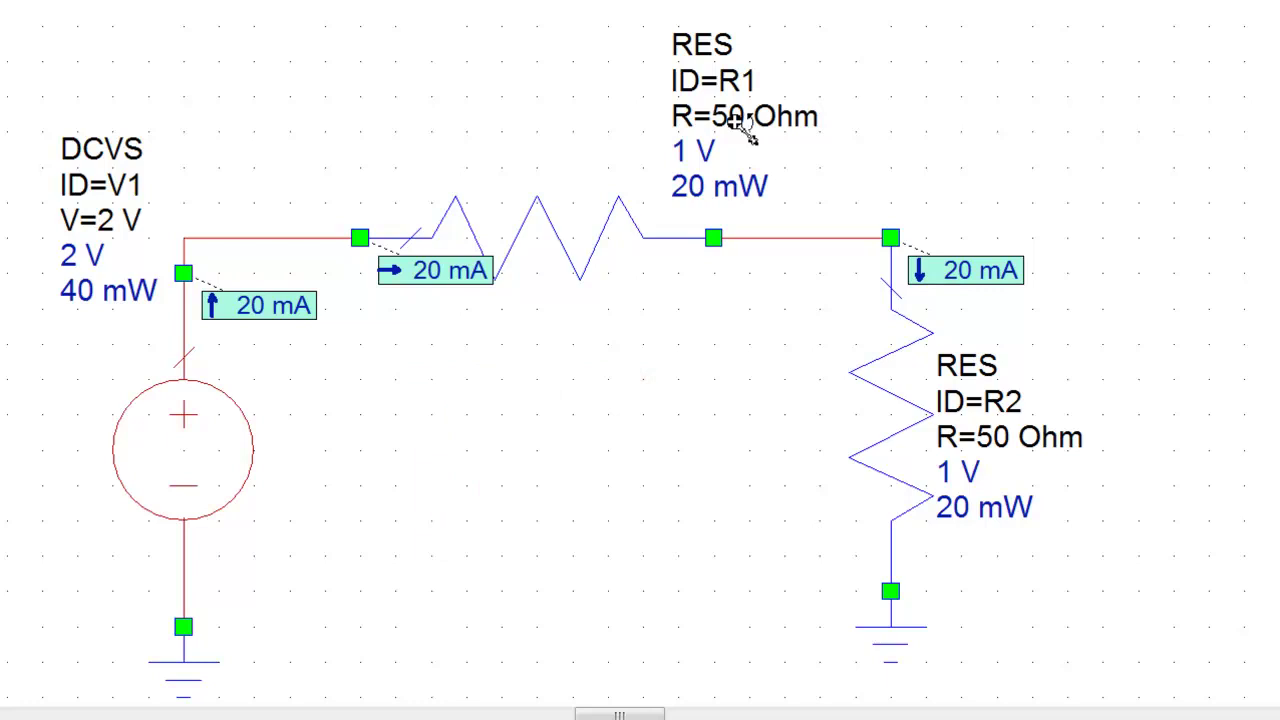
{"action": "left_click", "coordinate": [736, 120]}
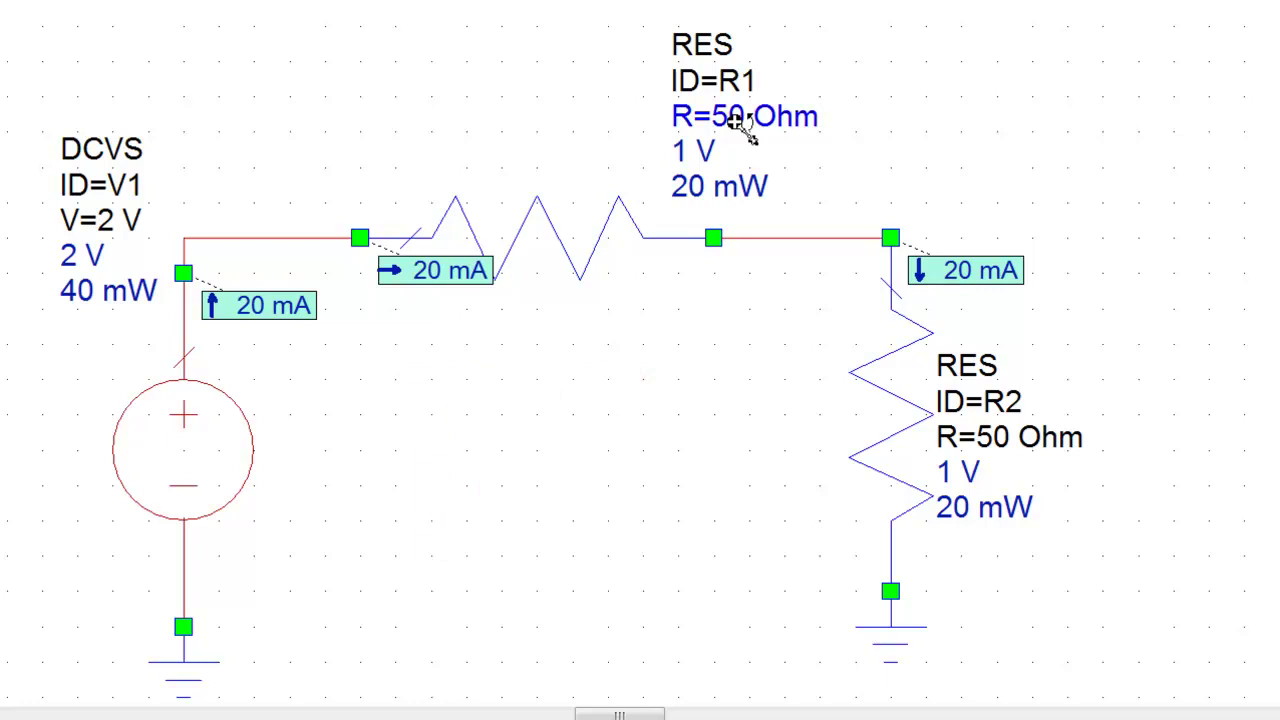
{"action": "left_click", "coordinate": [1005, 447]}
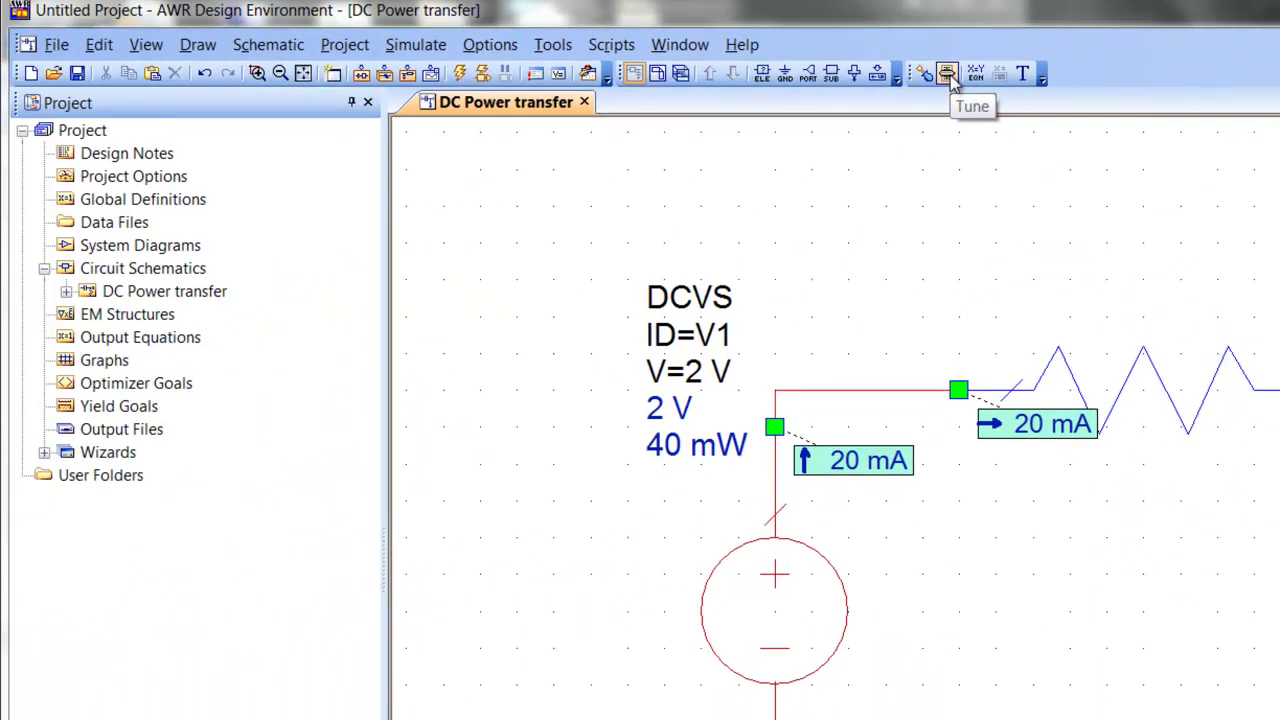
Open the Variable Tuner beside the circuit, raise R1 to 100 Ohm, then revert to initial values
{"action": "left_click", "coordinate": [947, 75]}
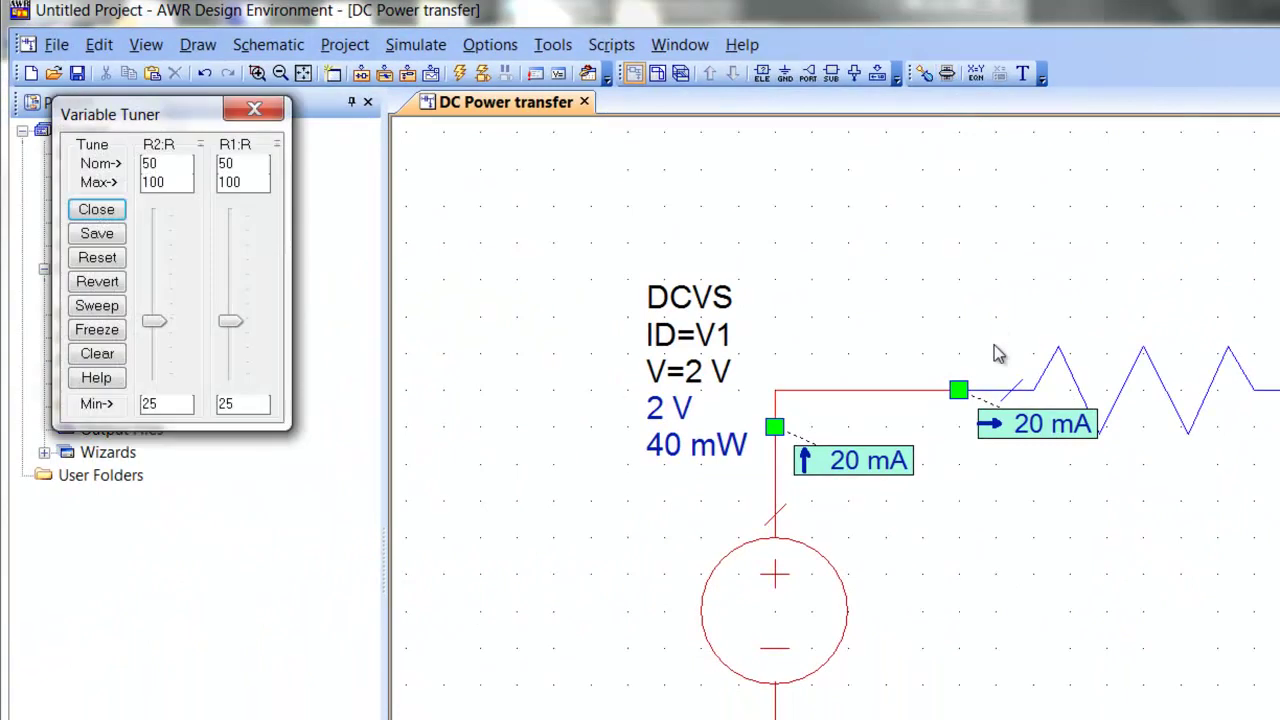
{"action": "left_click_drag", "start_coordinate": [158, 120], "coordinate": [1137, 510]}
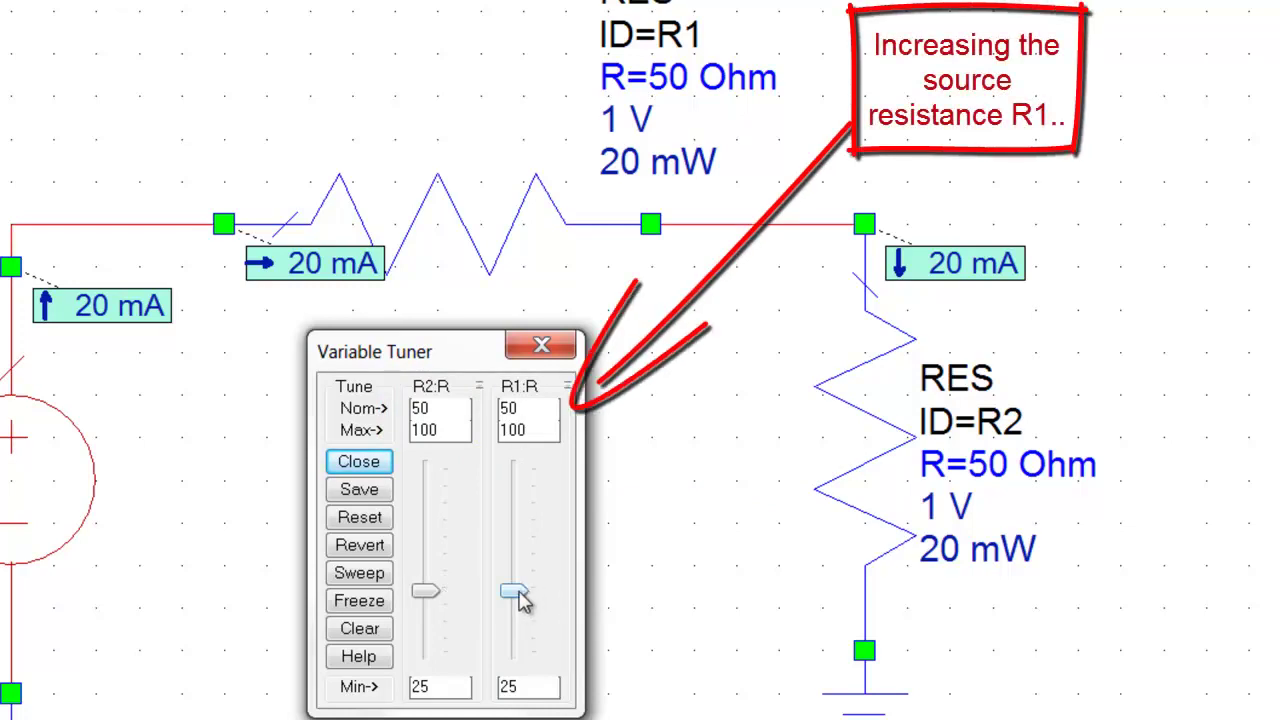
{"action": "left_click_drag", "start_coordinate": [518, 598], "coordinate": [513, 458]}
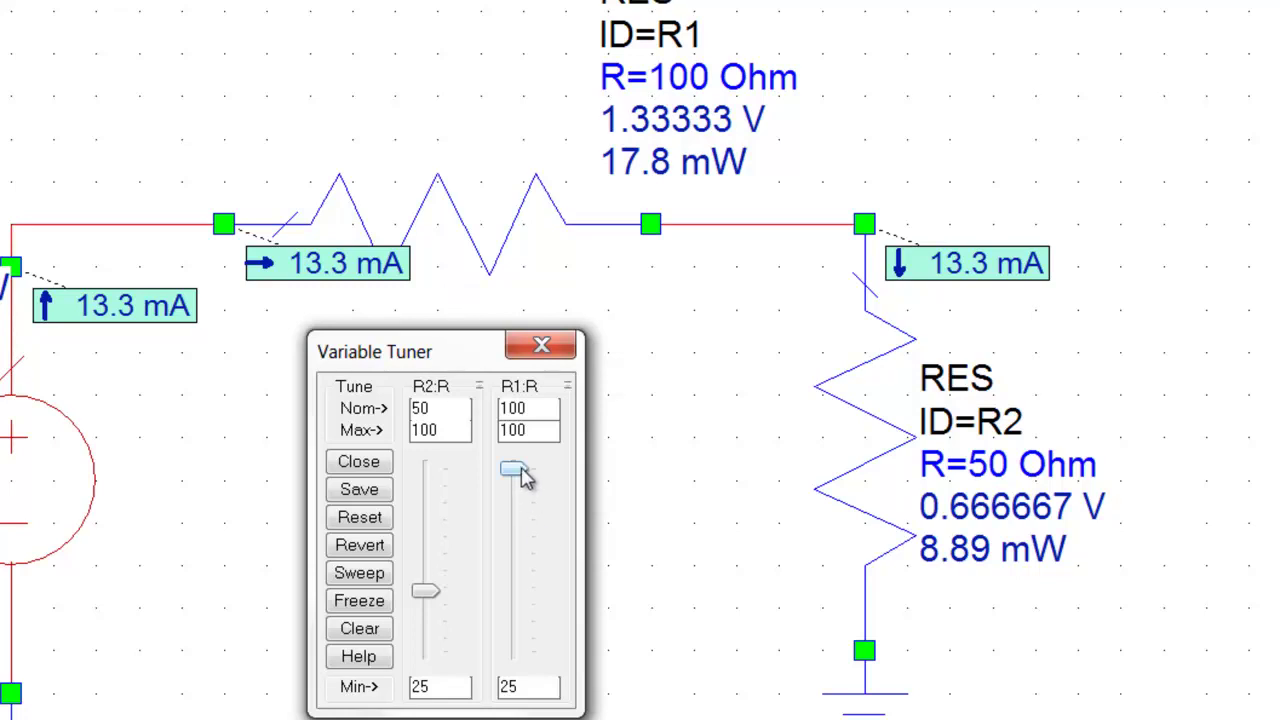
{"action": "left_click", "coordinate": [357, 554]}
{"action": "left_click", "coordinate": [392, 575]}
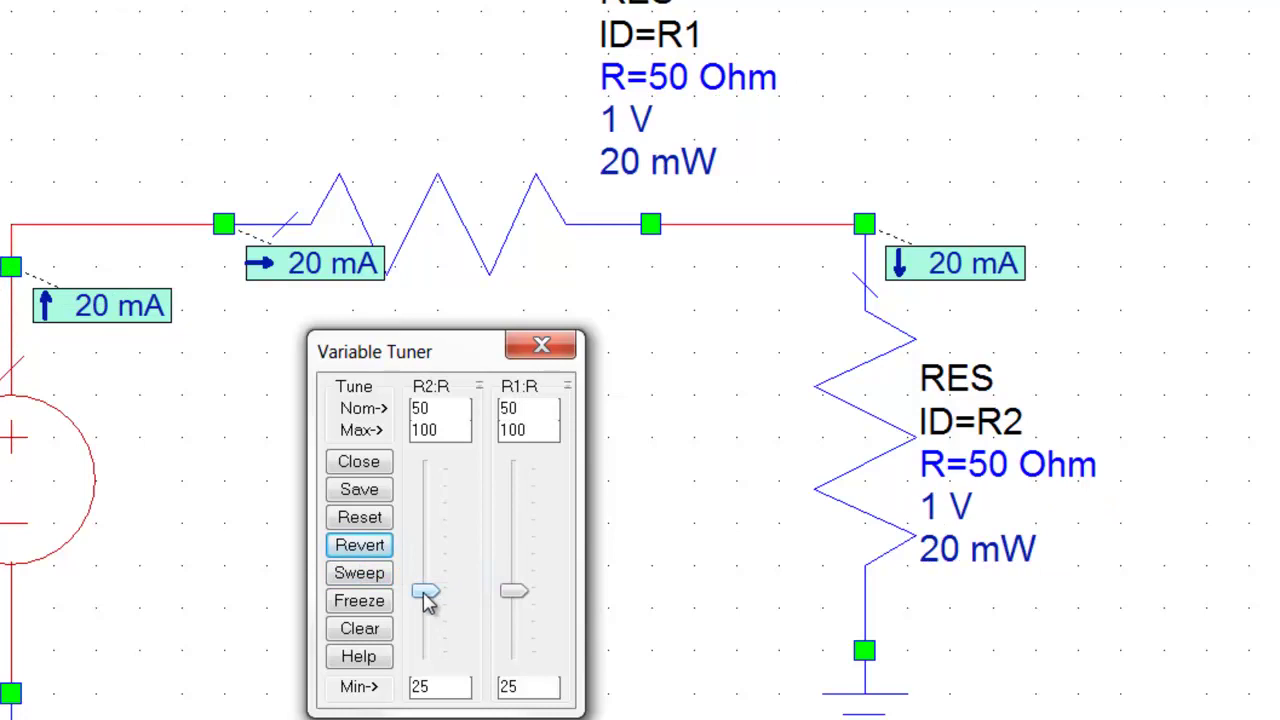
{"action": "left_click_drag", "start_coordinate": [425, 597], "coordinate": [420, 462]}
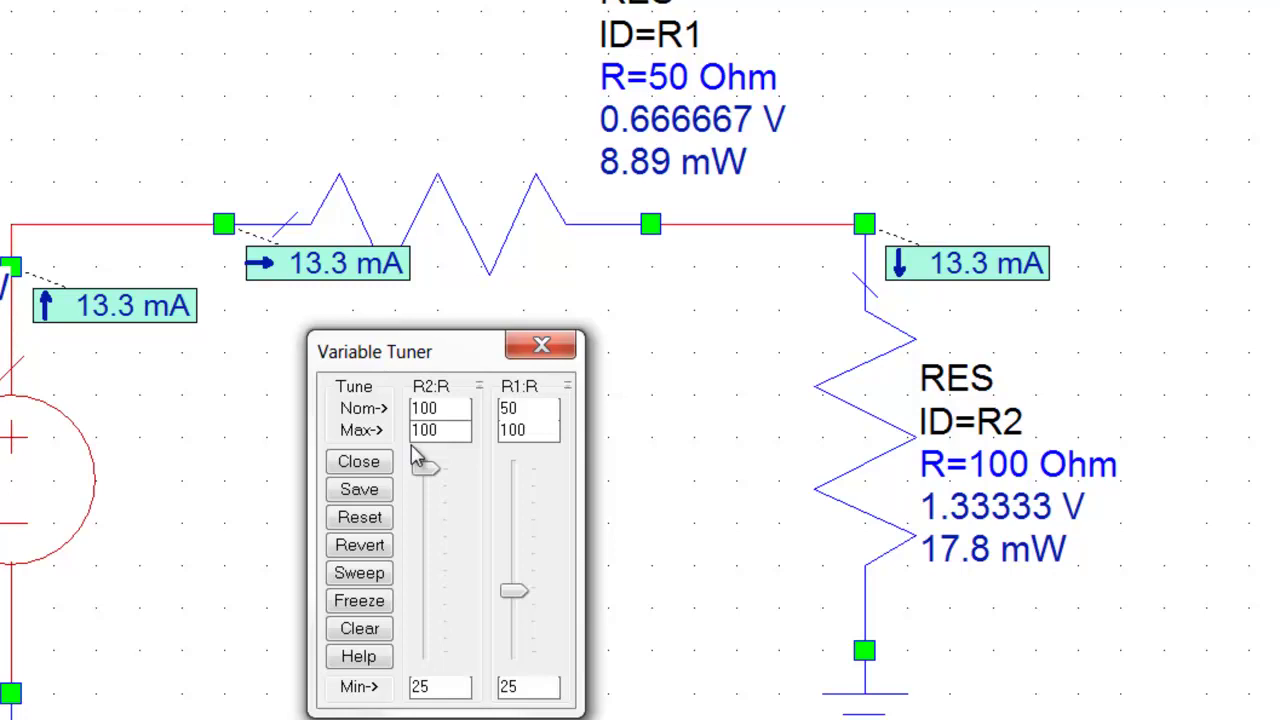
{"action": "left_click", "coordinate": [368, 548]}
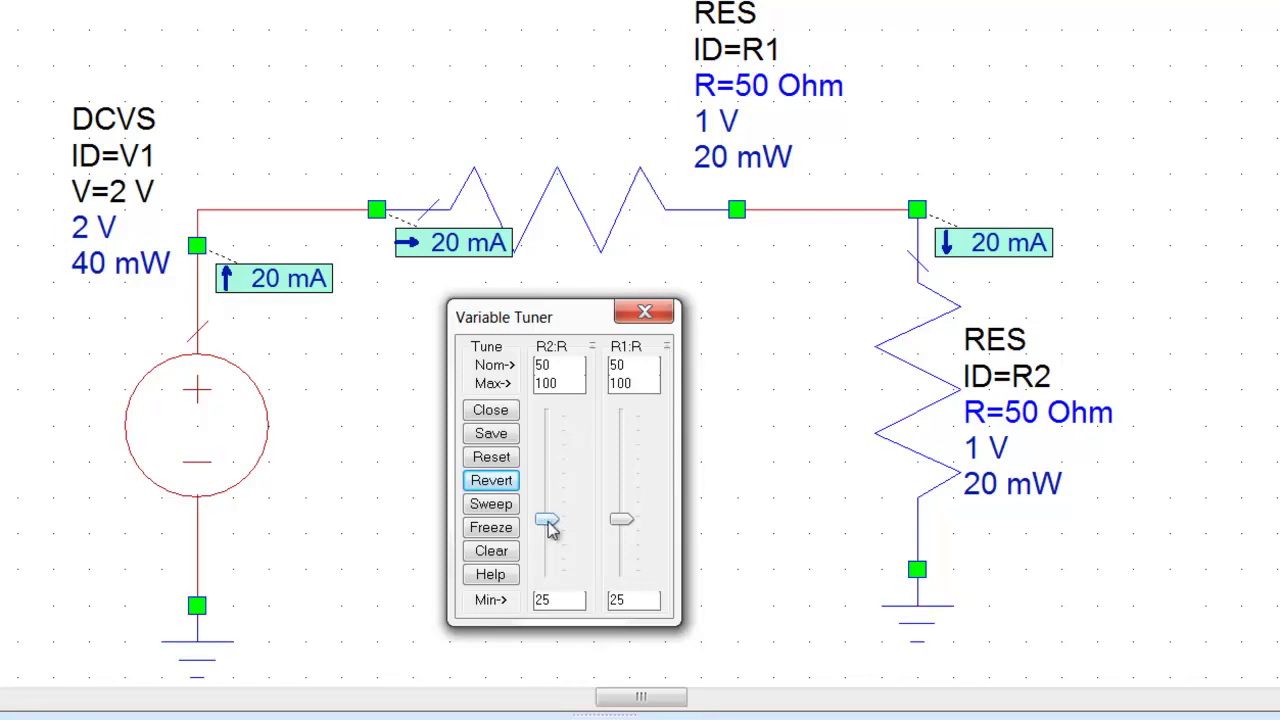
{"action": "left_click_drag", "start_coordinate": [503, 526], "coordinate": [515, 470]}
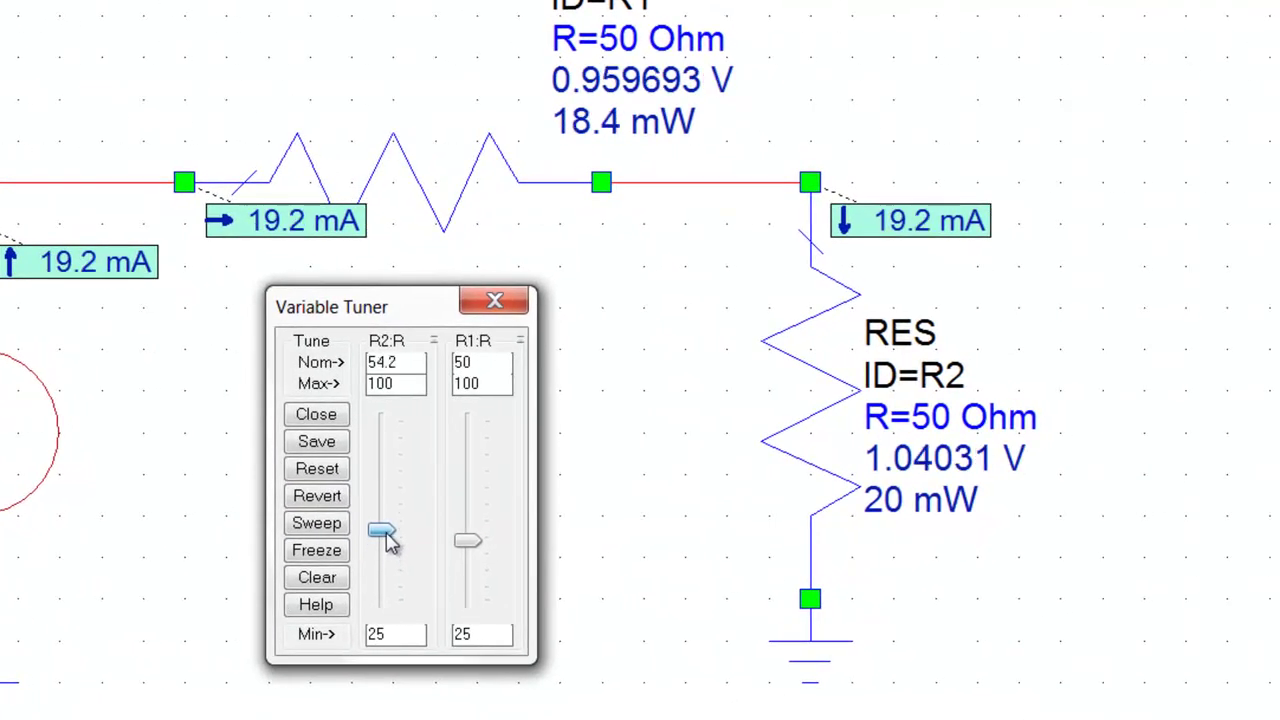
{"action": "mouse_move", "coordinate": [397, 485]}
{"action": "left_mouse_down"}
{"action": "mouse_move", "coordinate": [399, 424]}
{"action": "mouse_move", "coordinate": [397, 474]}
{"action": "left_mouse_up"}
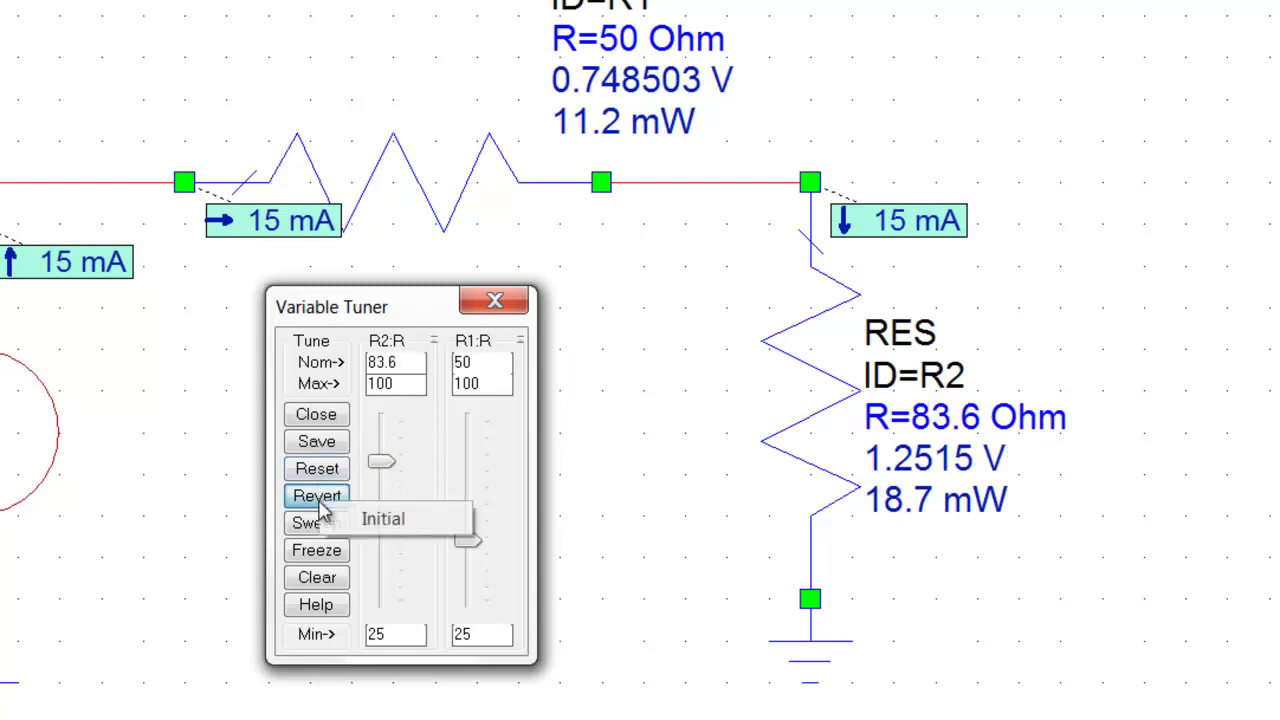
{"action": "left_click", "coordinate": [376, 519]}
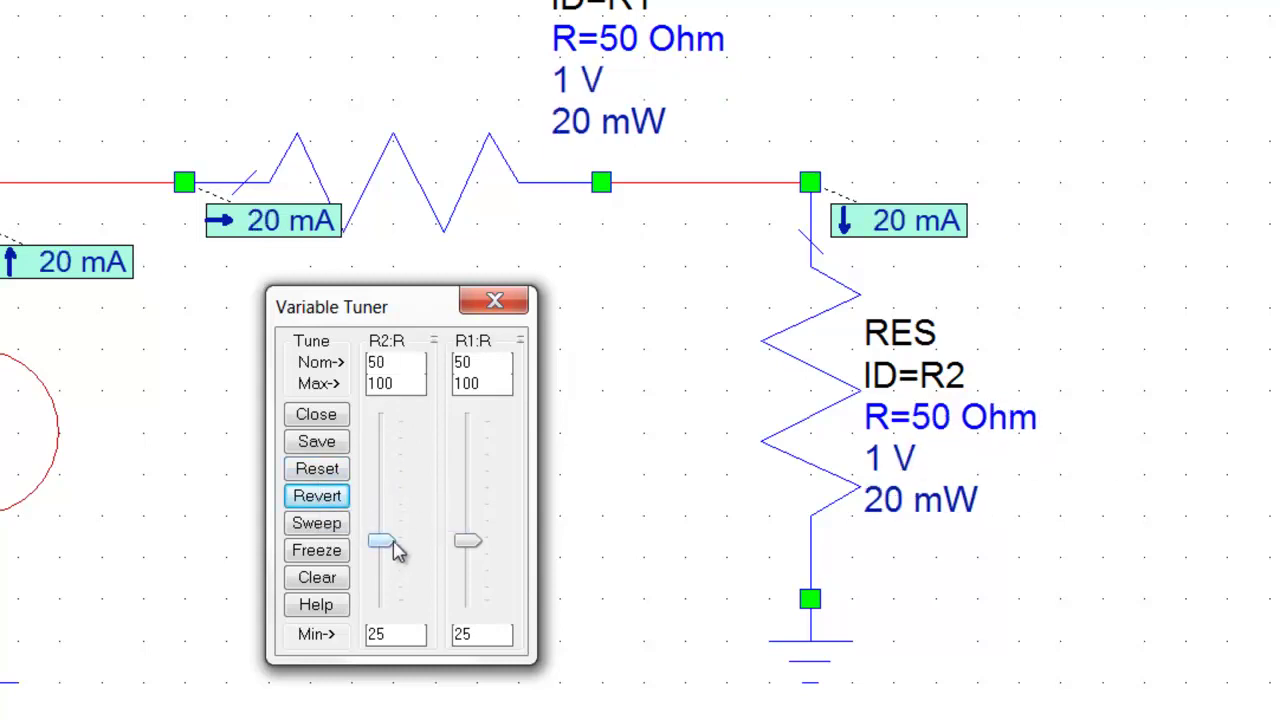
{"action": "left_click_drag", "start_coordinate": [386, 545], "coordinate": [386, 628]}
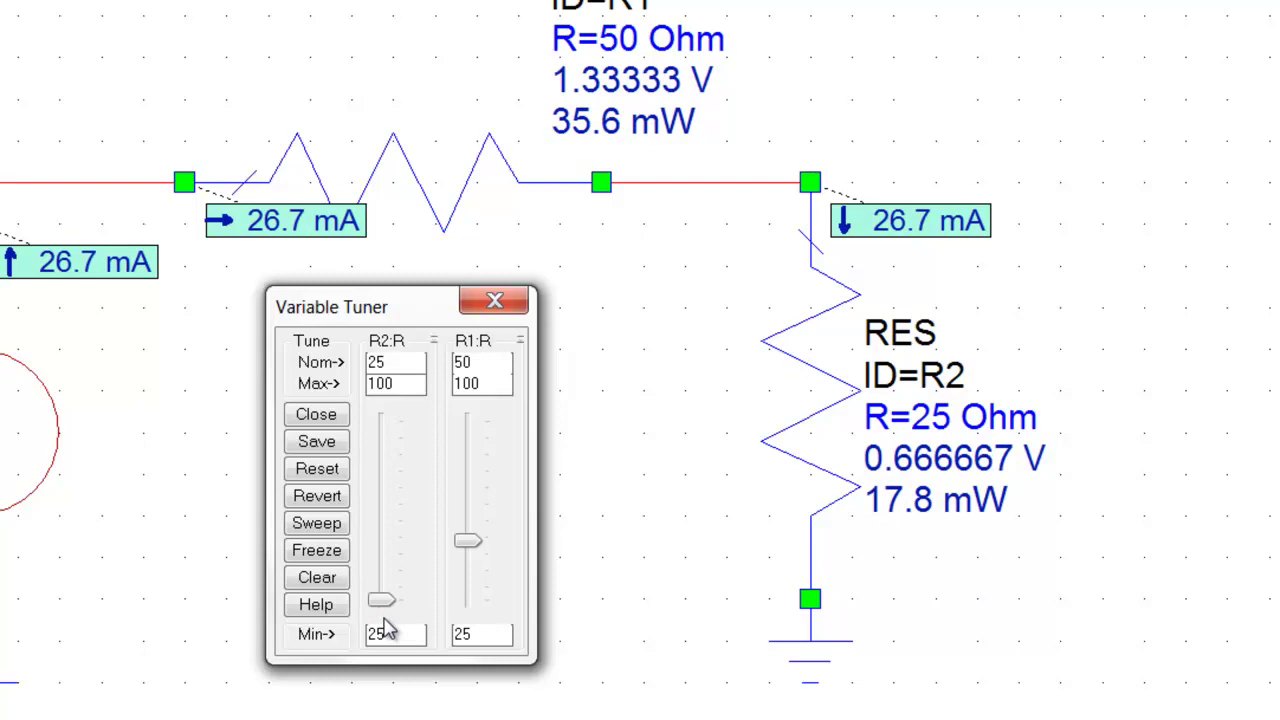
{"action": "left_click", "coordinate": [308, 499]}
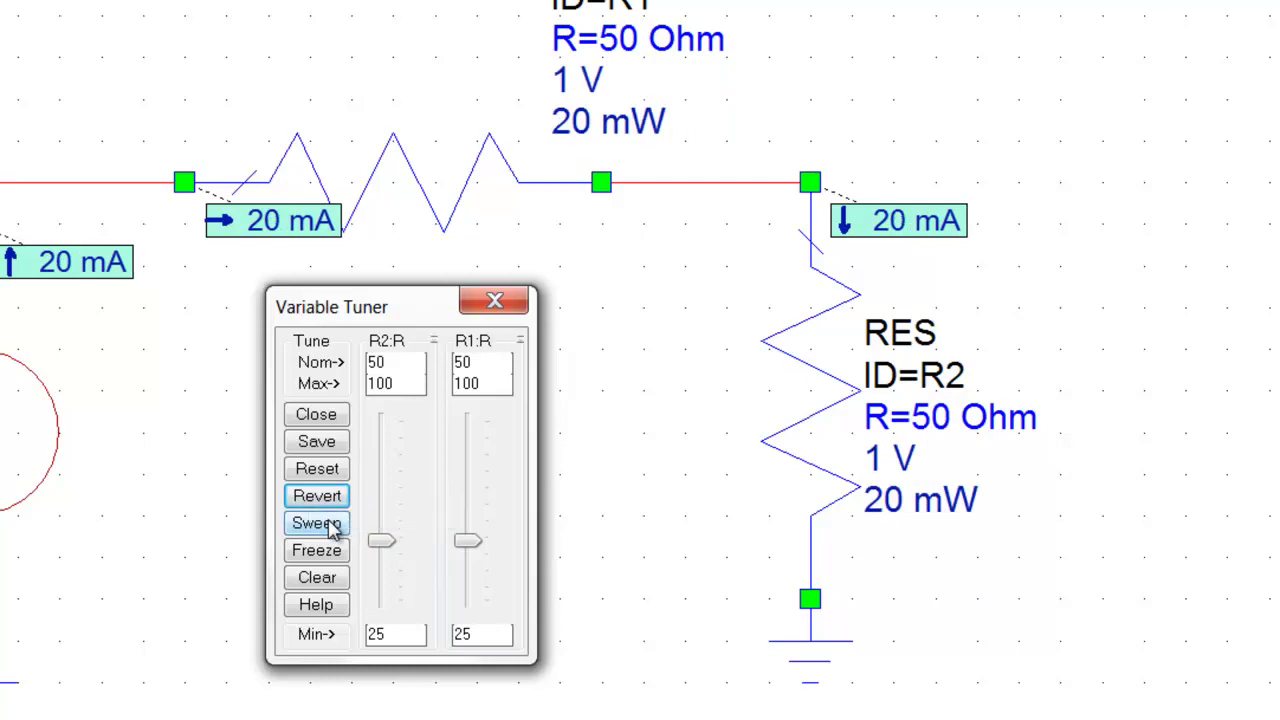